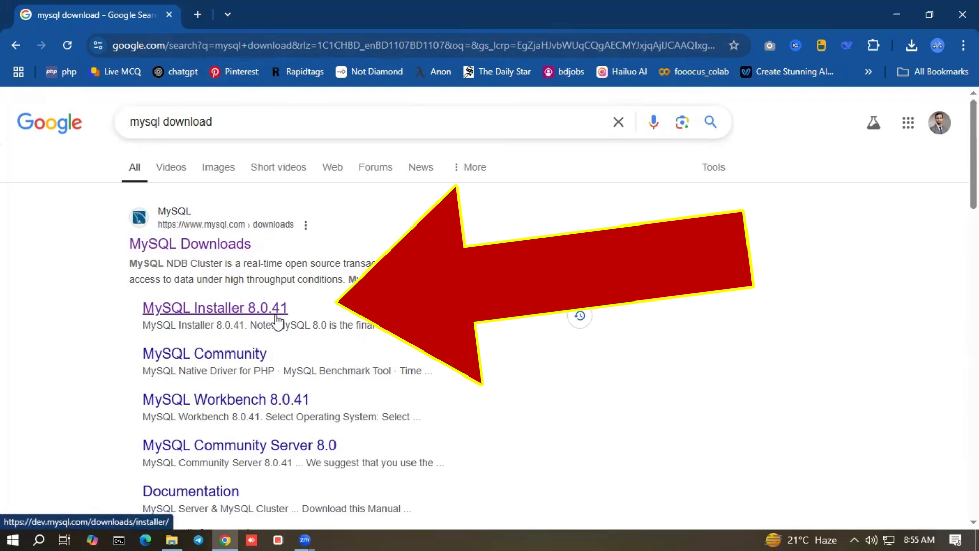
From the 'mysql download' Google results, open the MySQL Installer 8.0.41 download page
click(289, 310)
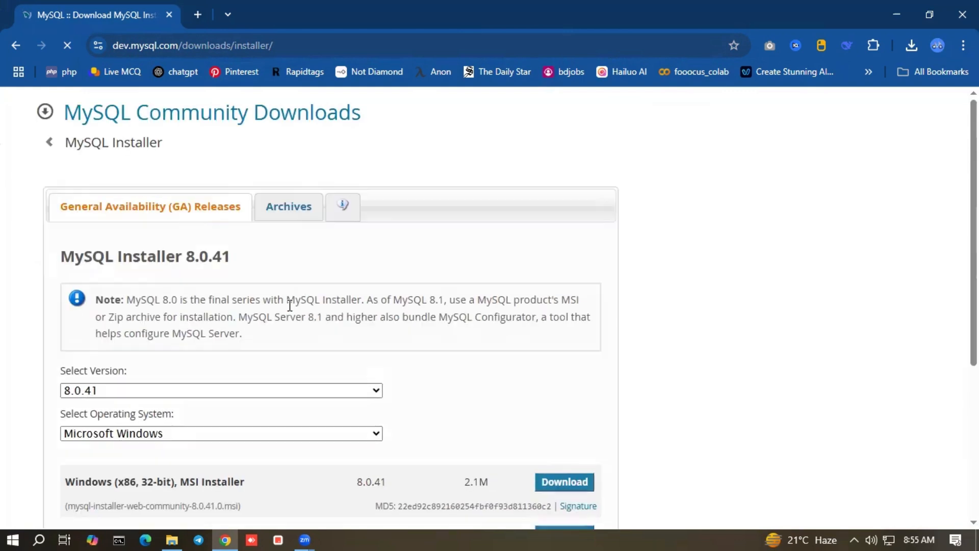
Download the full 352.2M MySQL Installer 8.0.41 MSI without logging in to Oracle
scroll(430, 222, down, 3)
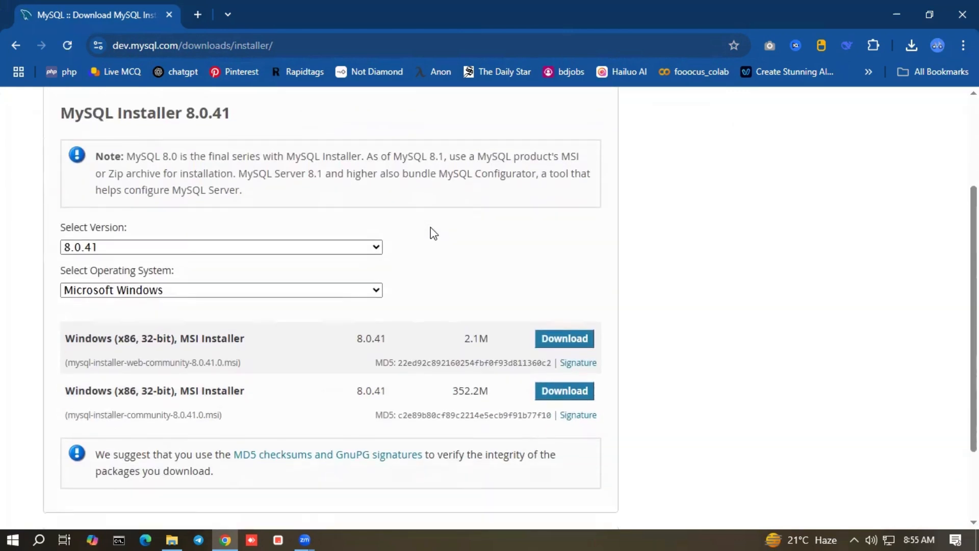
scroll(431, 227, down, 1)
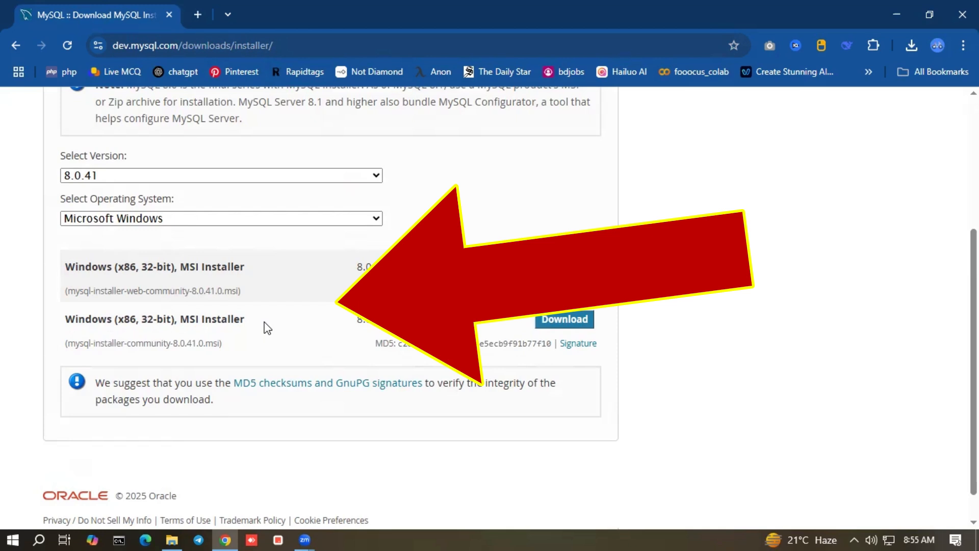
click(584, 327)
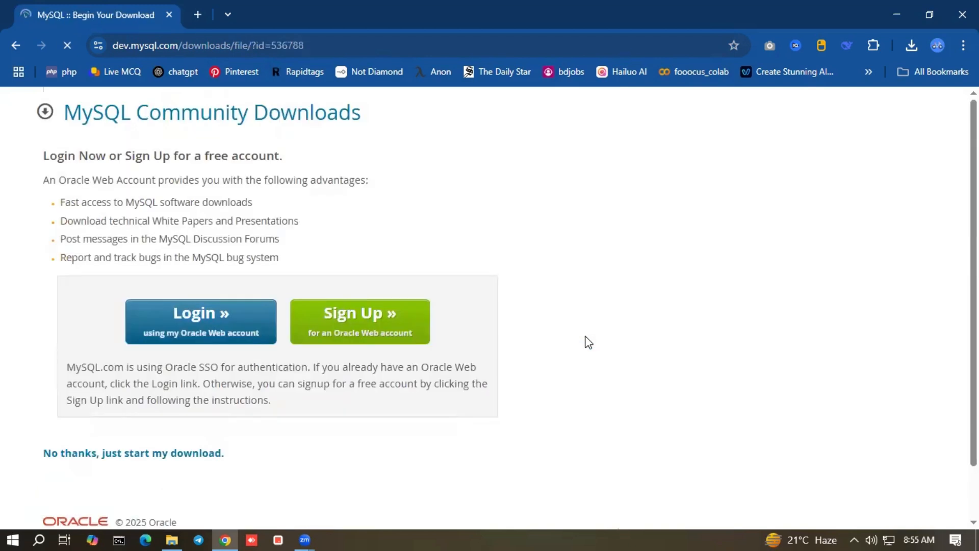
scroll(451, 289, down, 1)
scroll(145, 168, up, 1)
scroll(198, 180, down, 1)
scroll(198, 180, up, 1)
scroll(286, 170, down, 1)
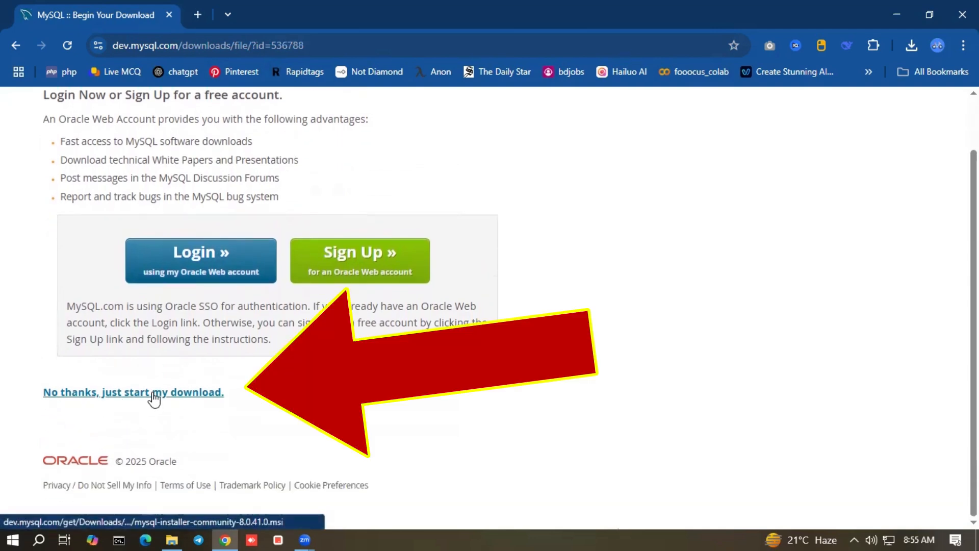
click(206, 403)
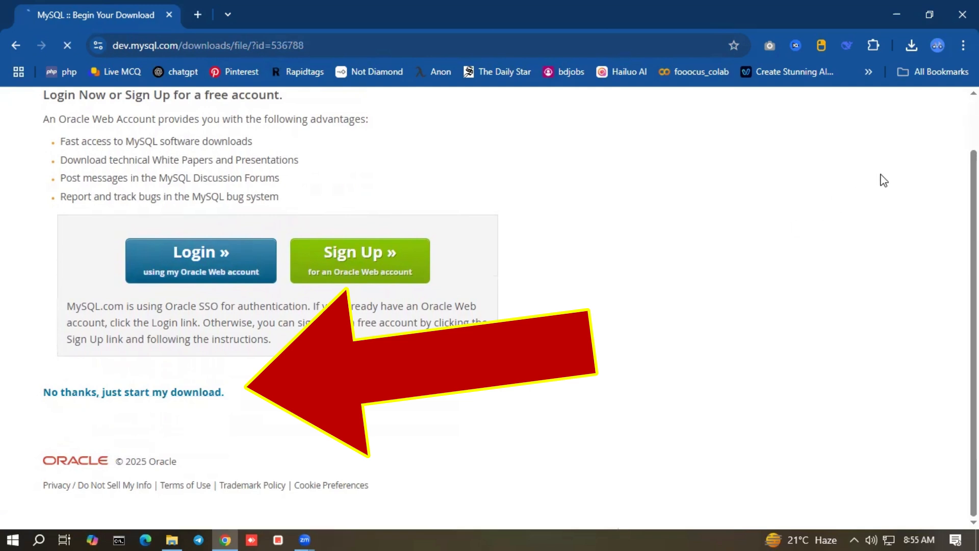
Cancel the mysql-installer-community-8.0.41.0.msi download and remove both entries from Chrome's download history
click(912, 47)
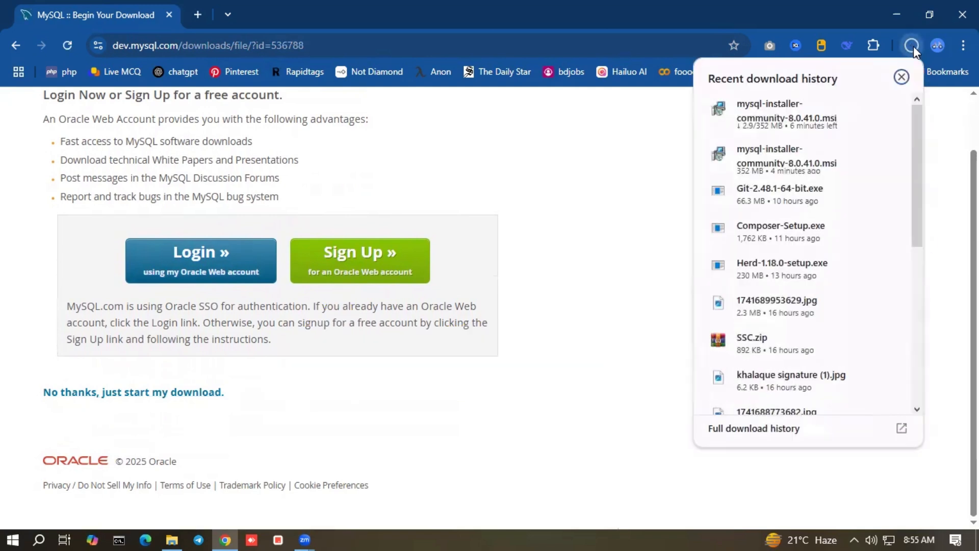
click(793, 431)
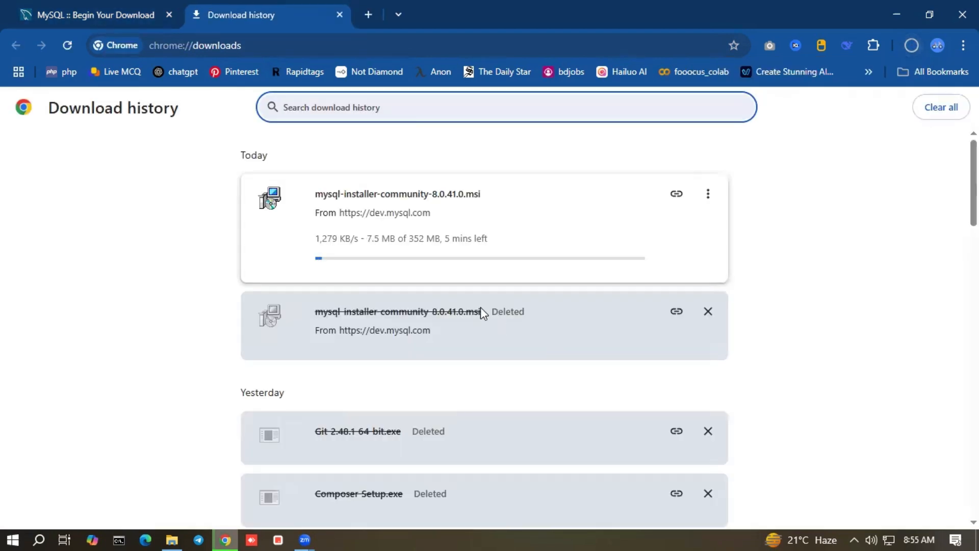
click(707, 195)
click(673, 227)
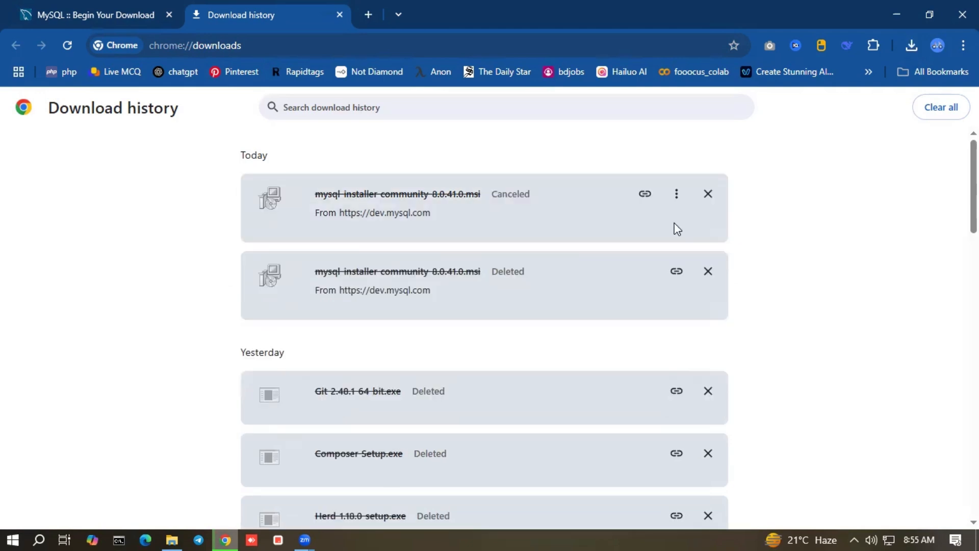
click(708, 194)
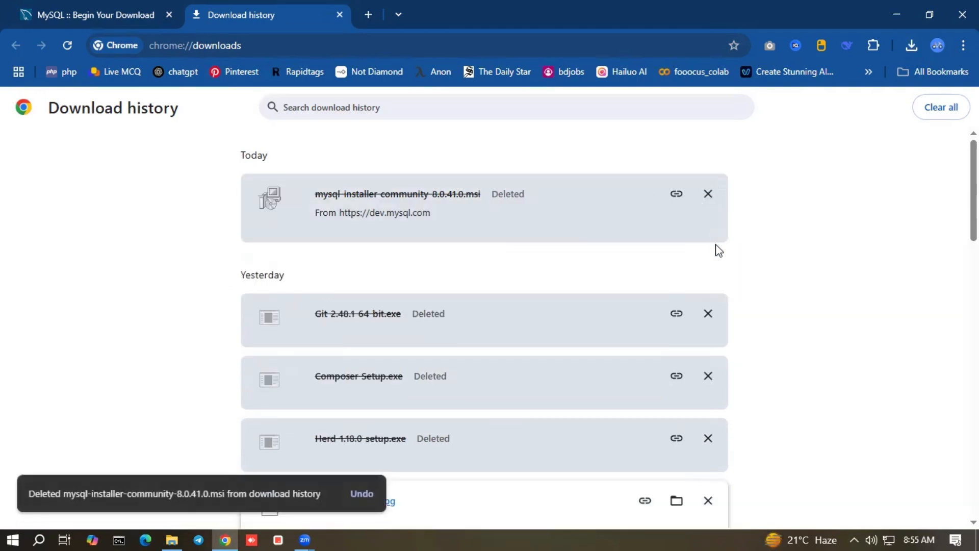
click(708, 193)
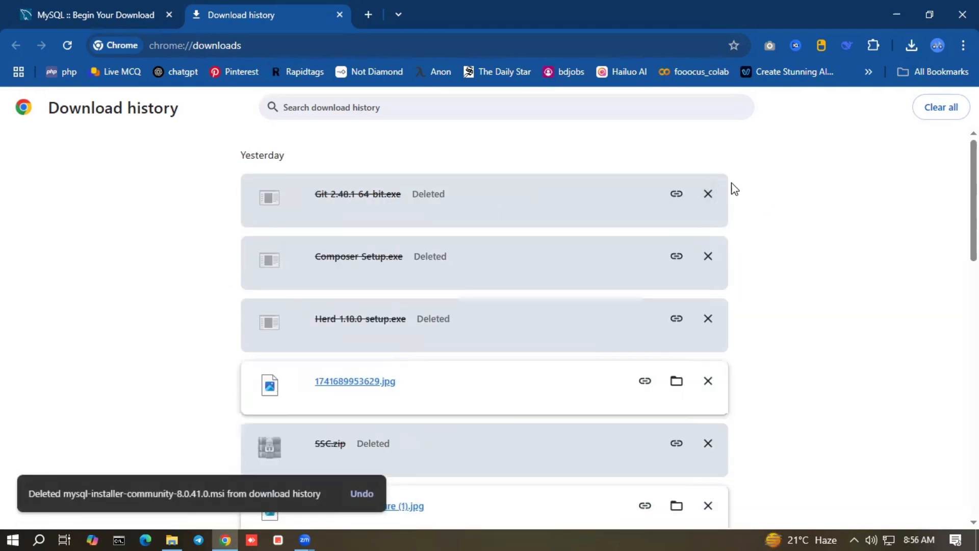
click(341, 18)
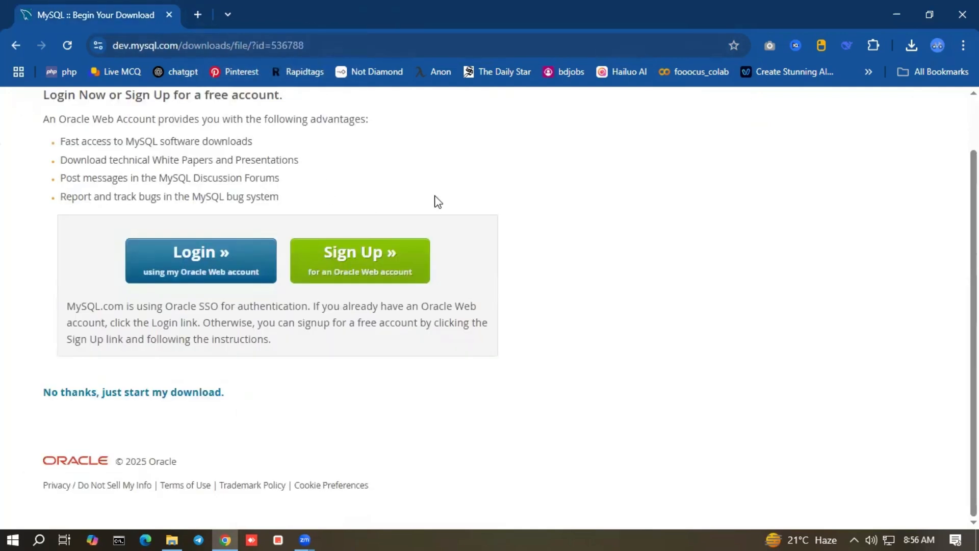
Run mysql-installer-community-8.0.41.0.msi from D:\software in File Explorer
click(179, 531)
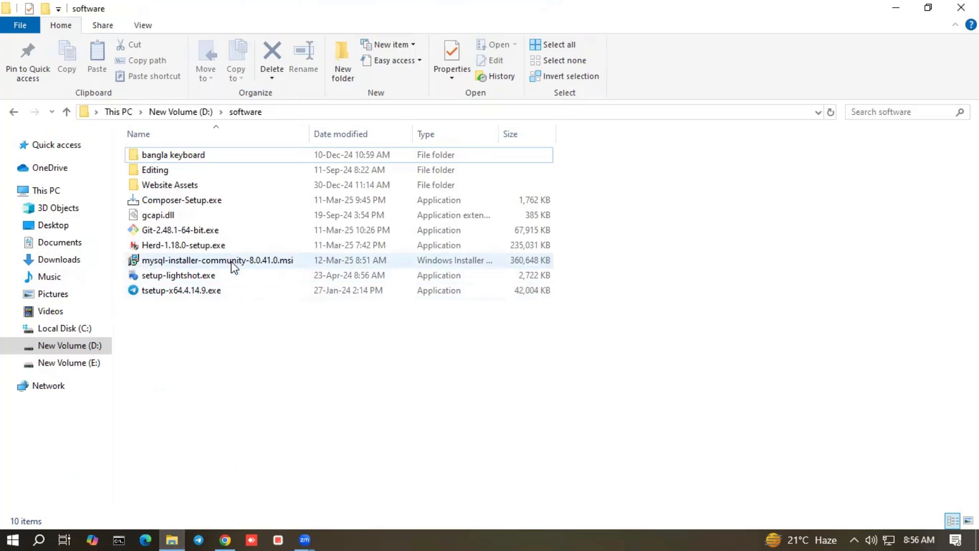
double_click(281, 261)
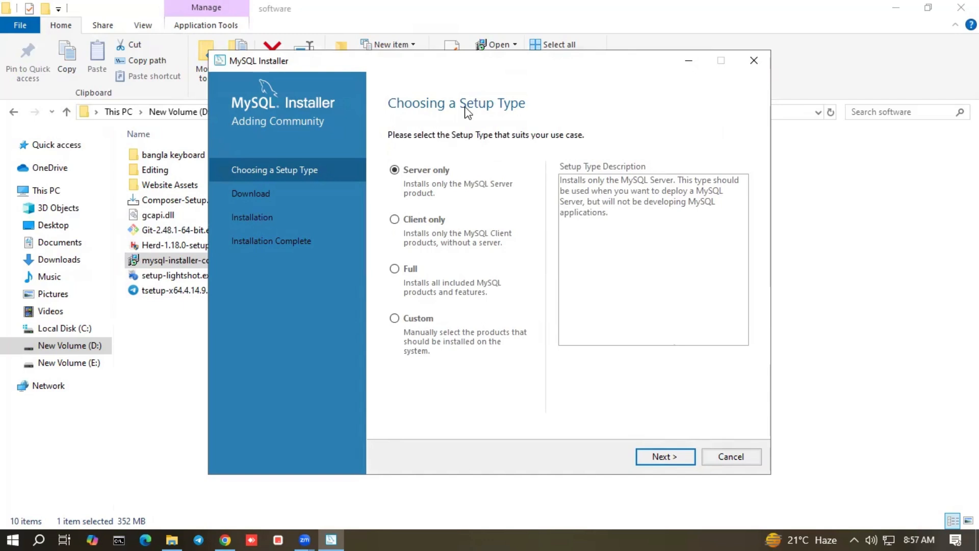
Choose the Custom setup type and add MySQL Server 8.0.41 - X64 to the install list
click(398, 320)
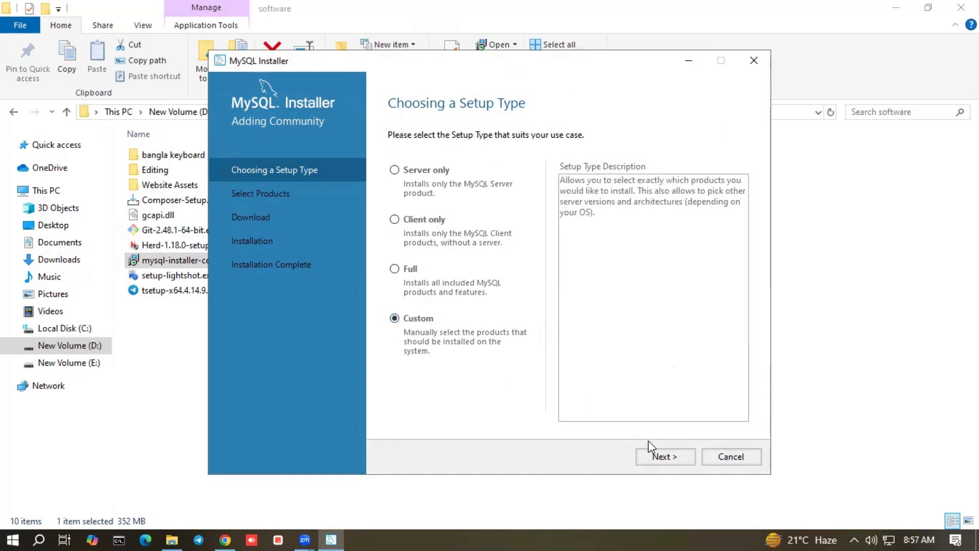
click(662, 457)
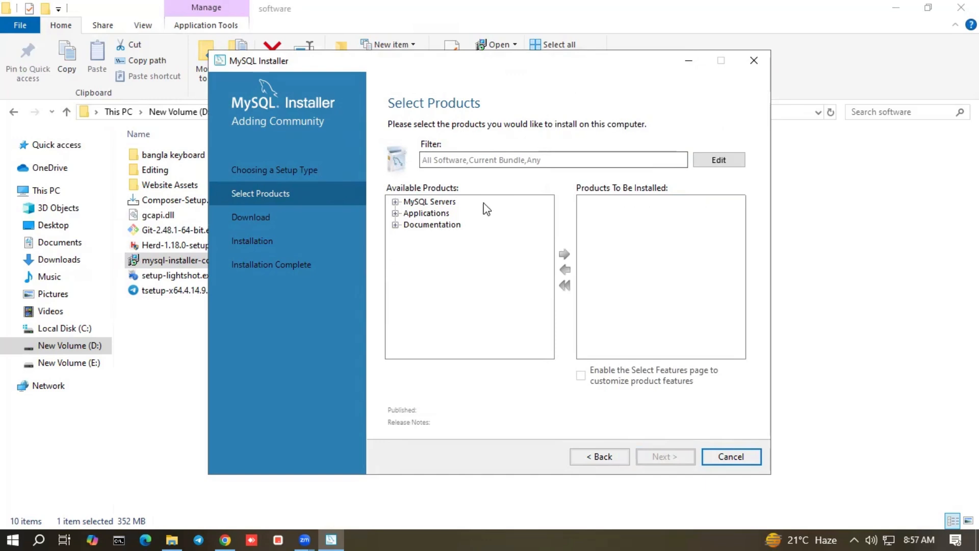
click(395, 202)
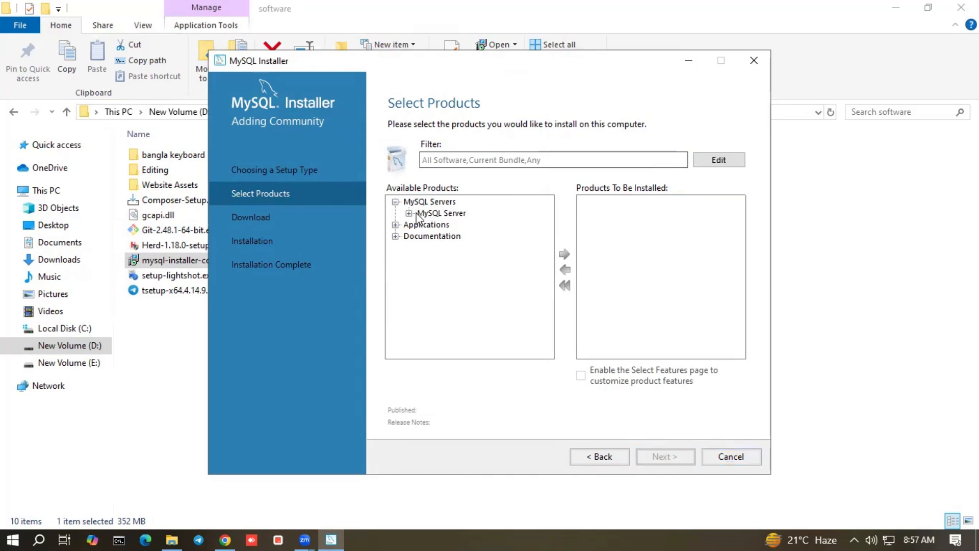
click(409, 213)
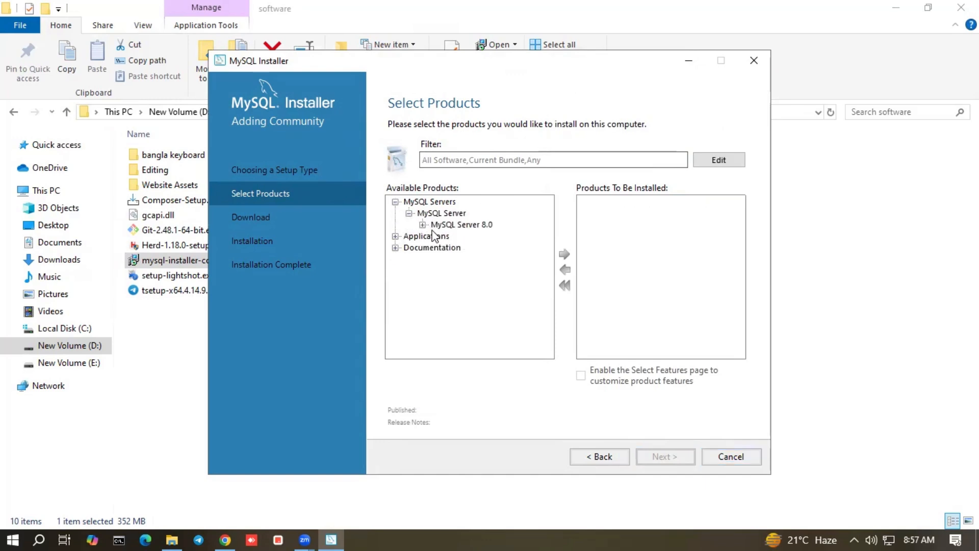
click(422, 225)
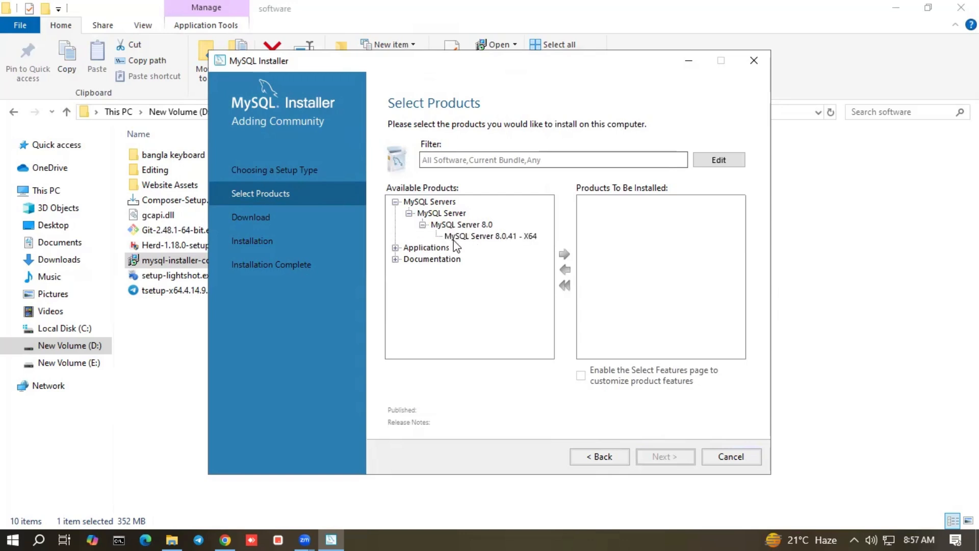
click(504, 239)
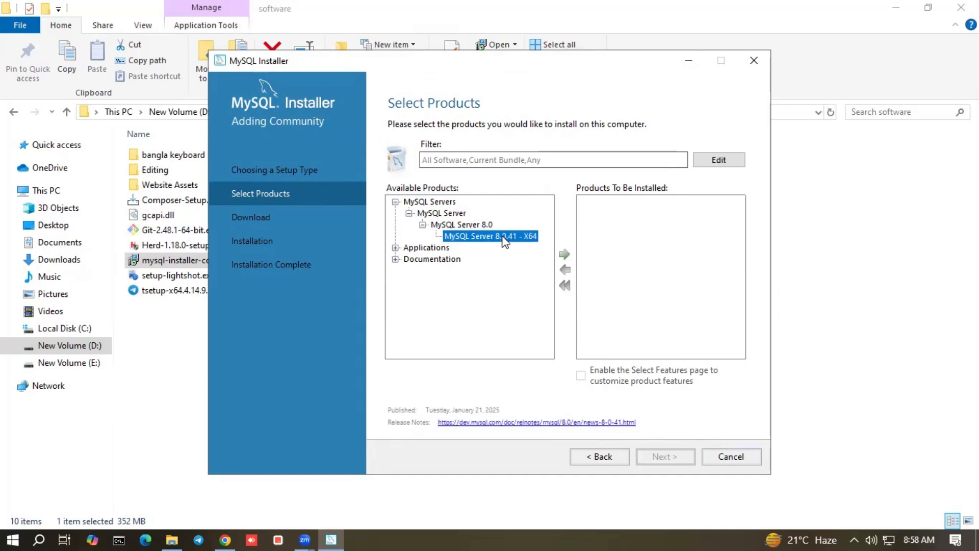
click(568, 255)
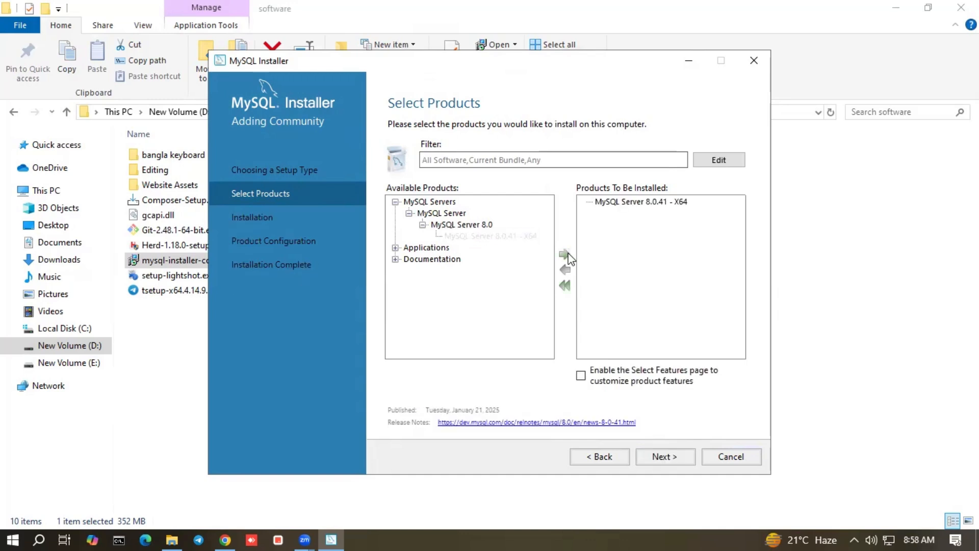
Add MySQL Workbench 8.0.41 - X64 and MySQL Shell 8.0.41 - X64, then proceed to Installation
click(395, 248)
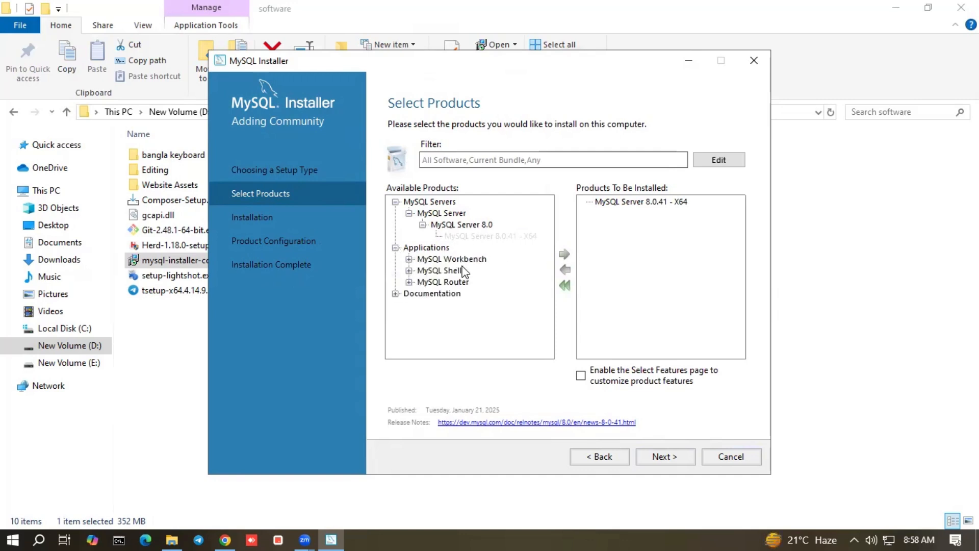
click(409, 259)
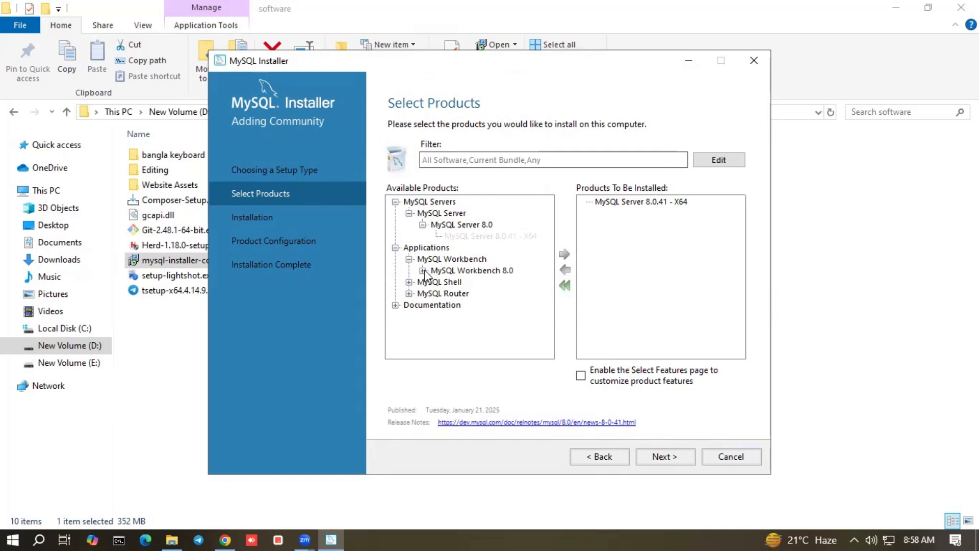
click(423, 271)
click(497, 281)
click(566, 255)
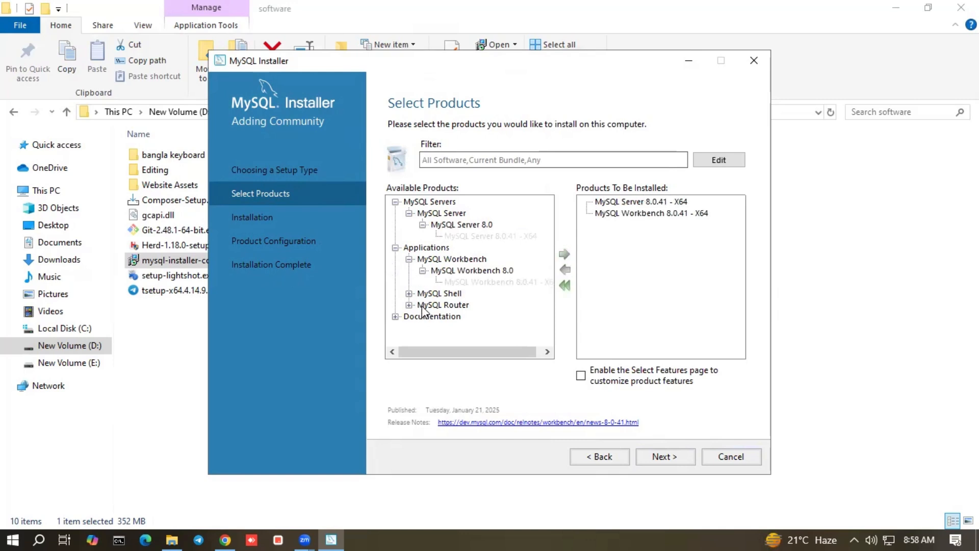
click(410, 293)
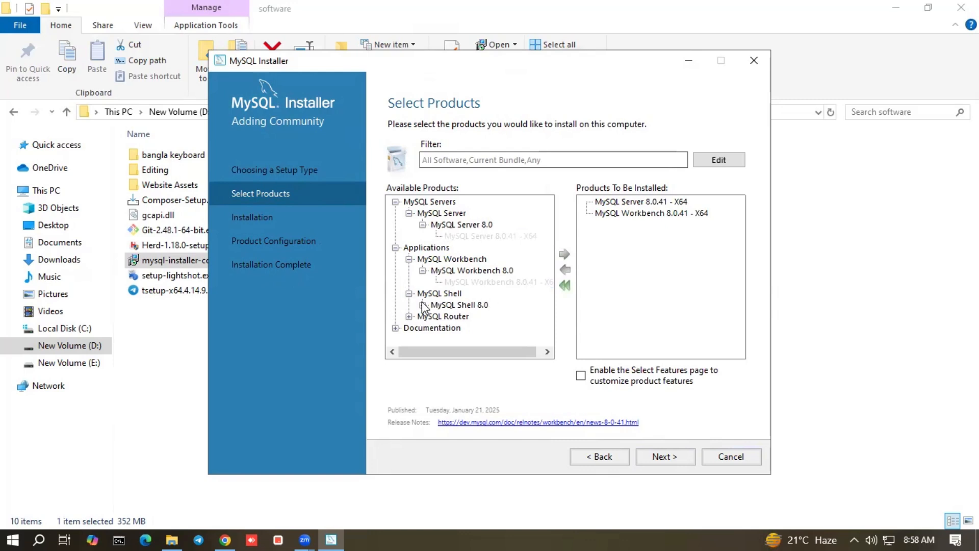
click(423, 305)
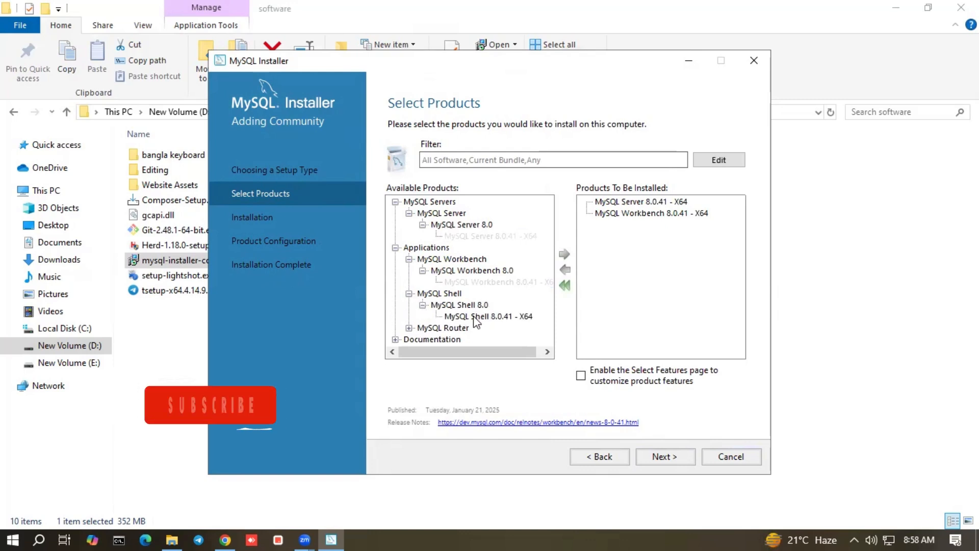
click(487, 317)
click(565, 254)
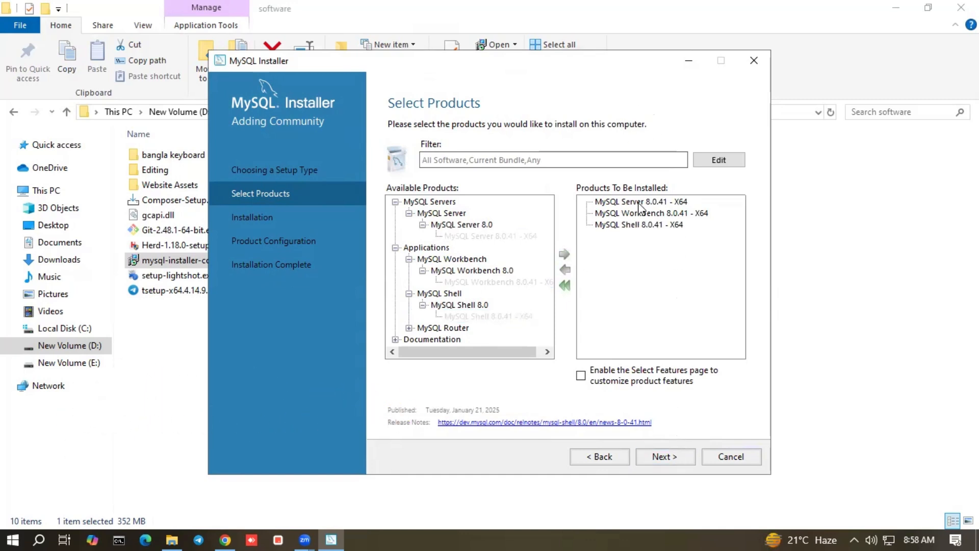
click(669, 456)
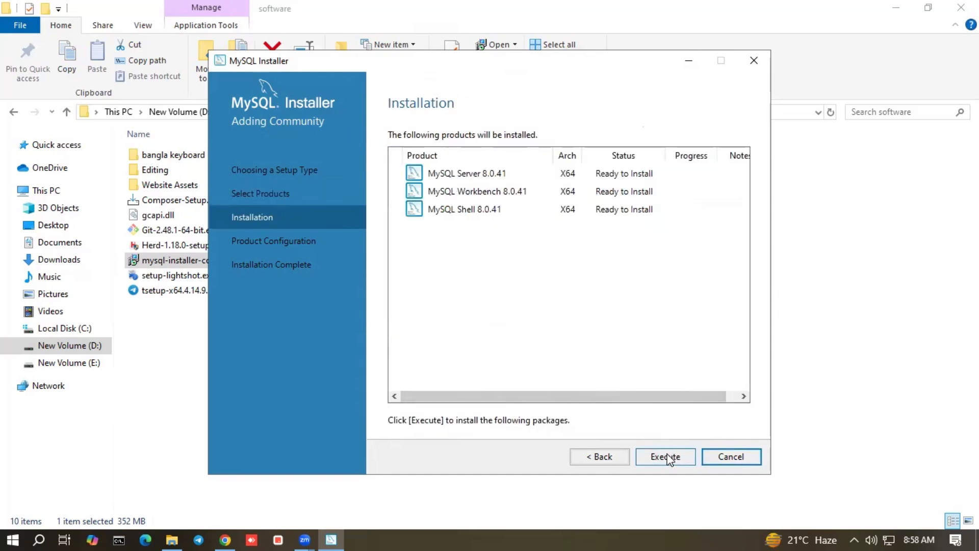
Install MySQL Server, Workbench and Shell 8.0.41, then proceed to Product Configuration
click(669, 456)
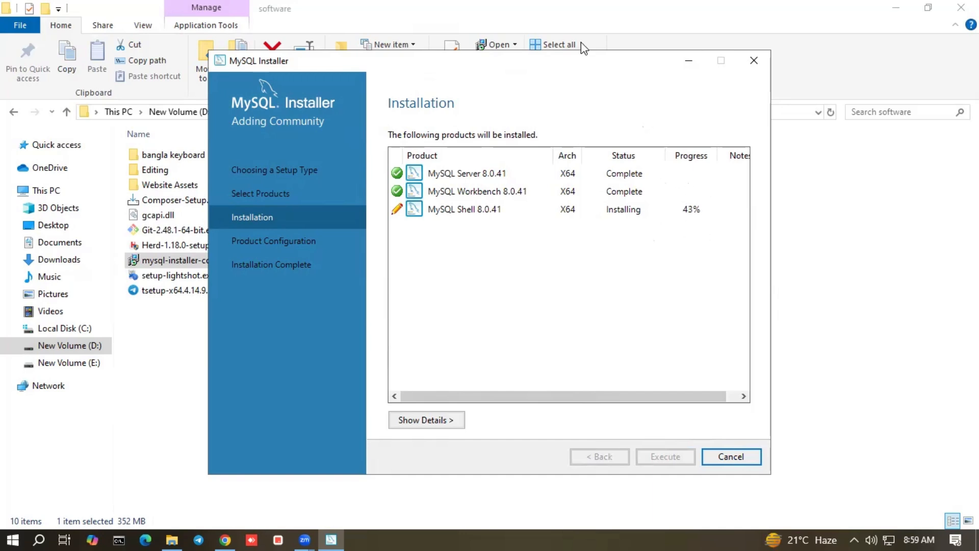
drag(588, 63, 582, 42)
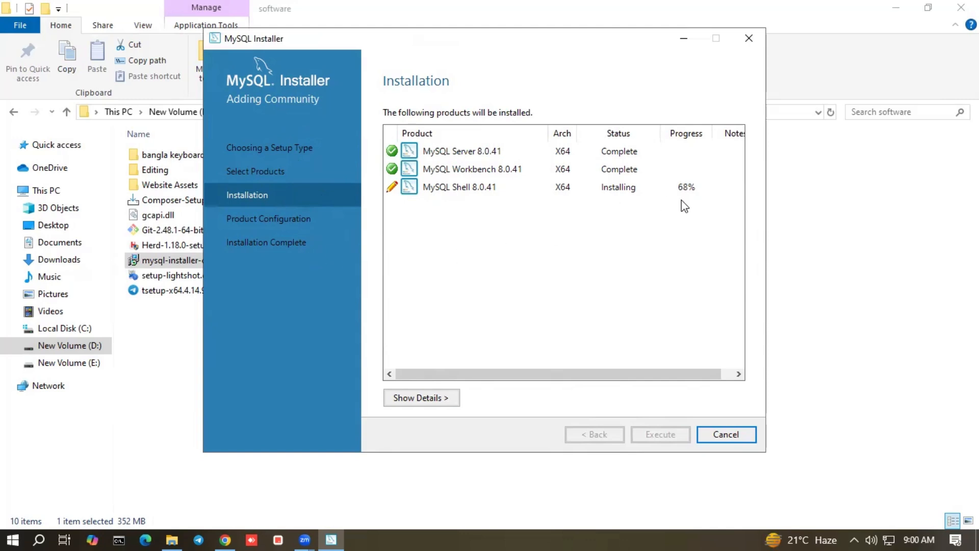
click(659, 435)
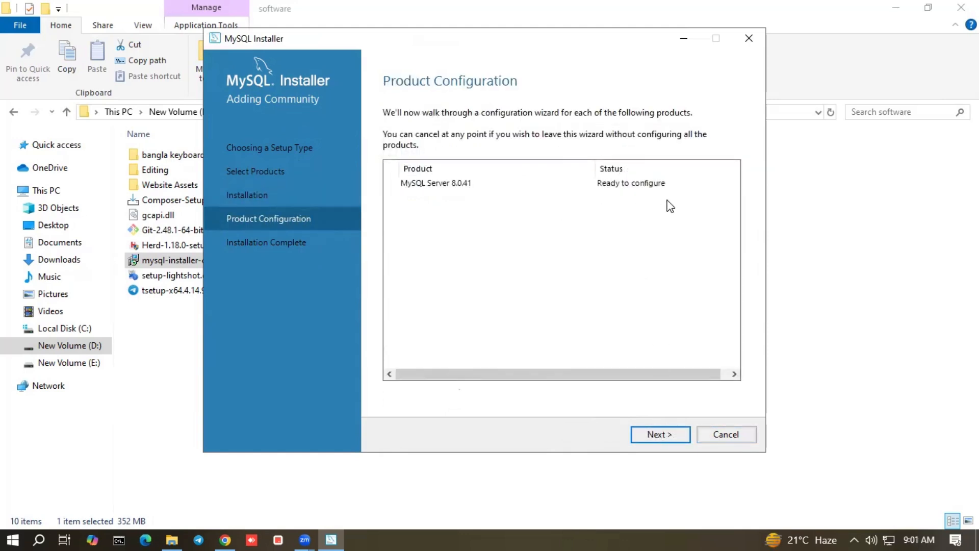
Keep the Development Computer type with TCP/IP port 3306 for MySQL Server 8.0.41
click(666, 436)
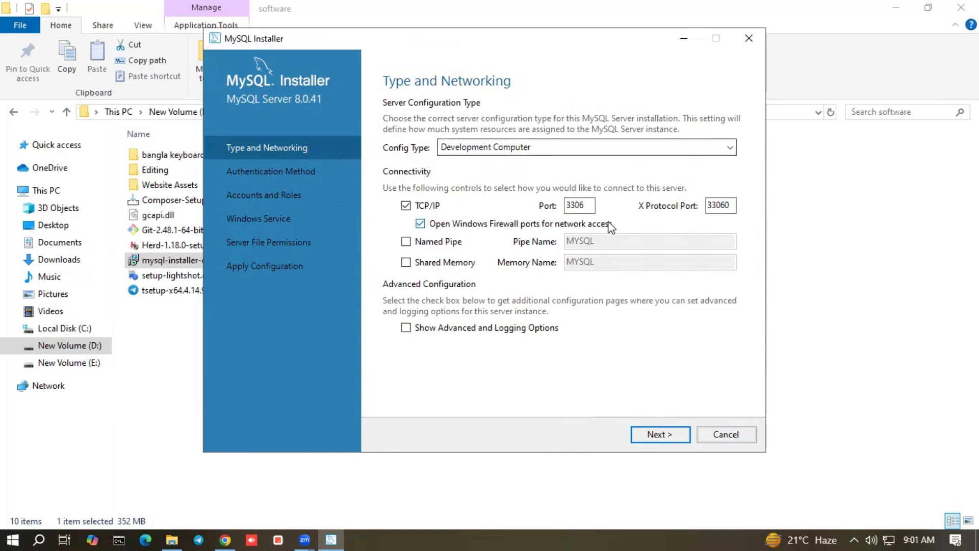
drag(586, 205, 565, 207)
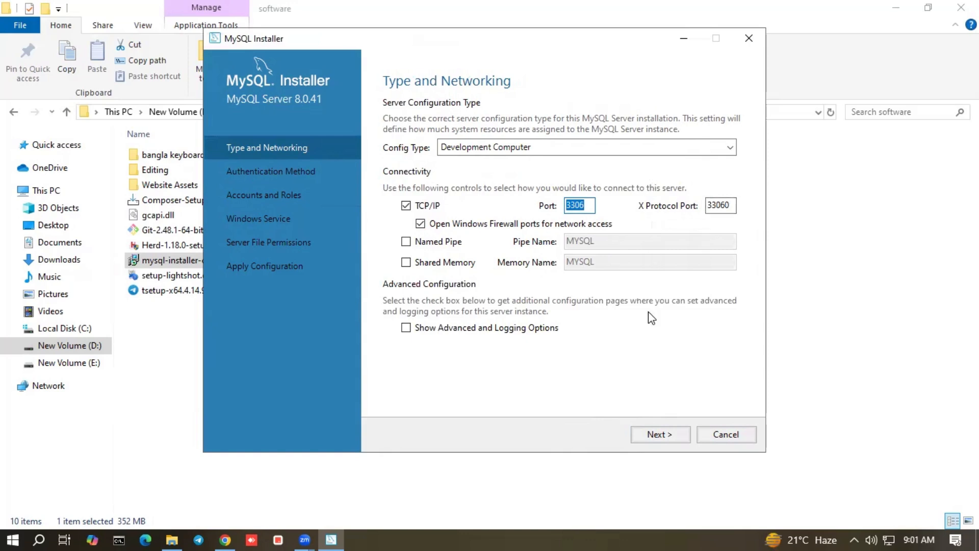
click(660, 434)
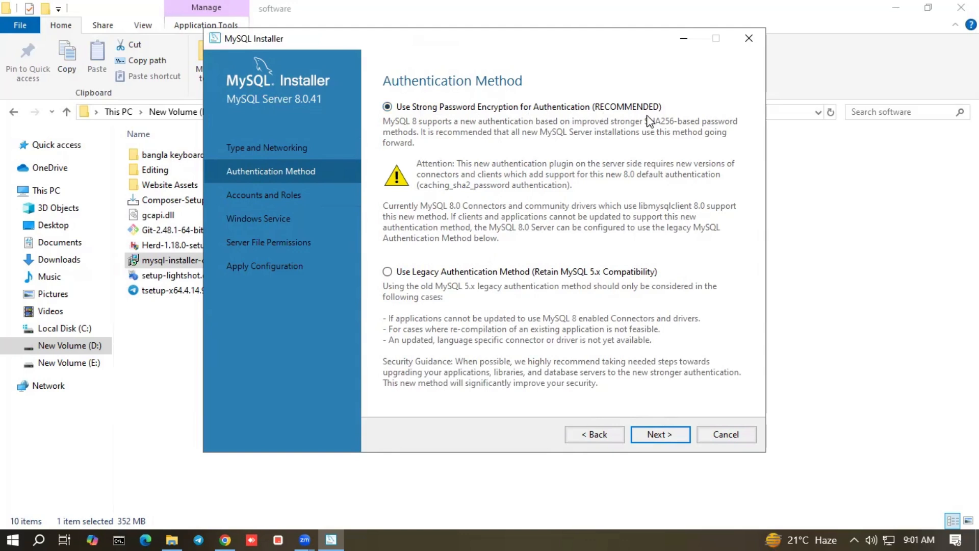
Keep strong password encryption, then enter and confirm the root account password
click(659, 434)
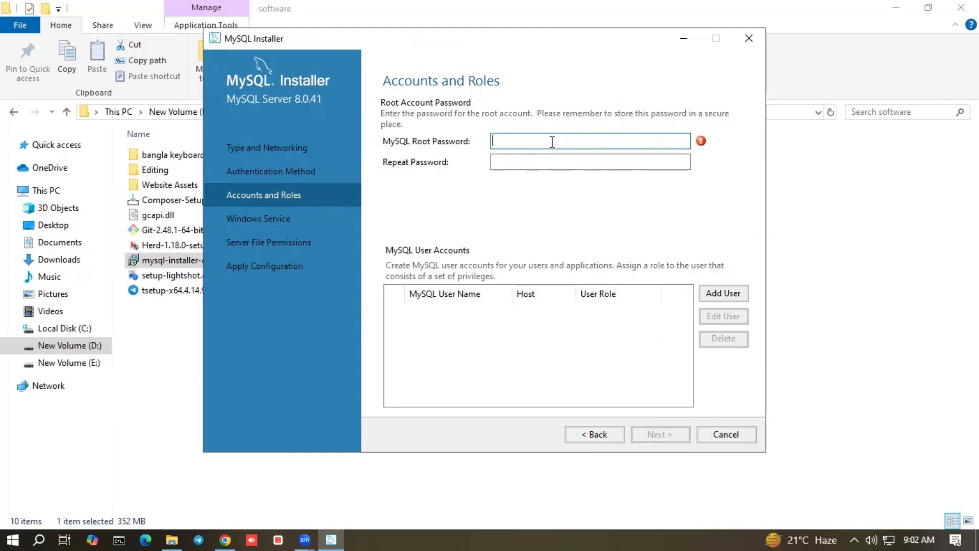
text(12345678)
click(552, 160)
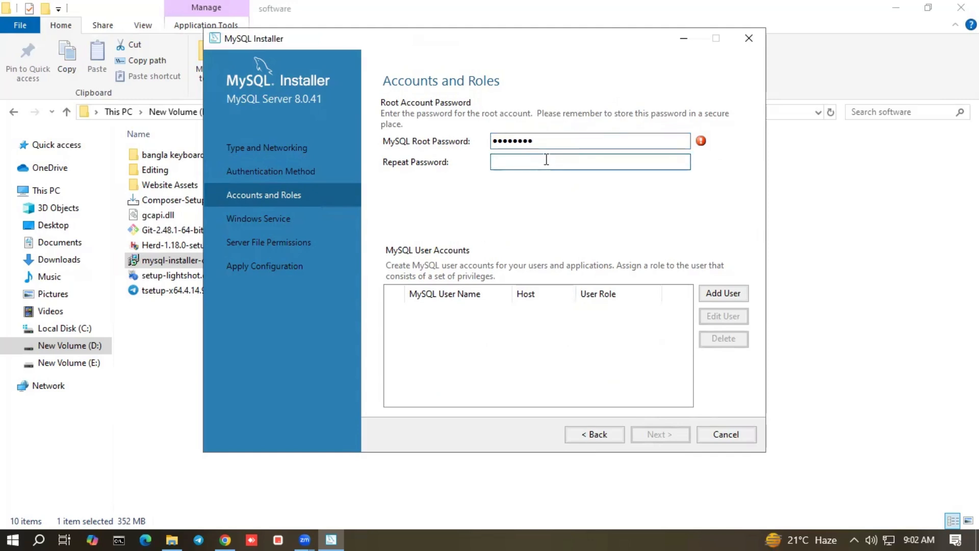
text(12345678)
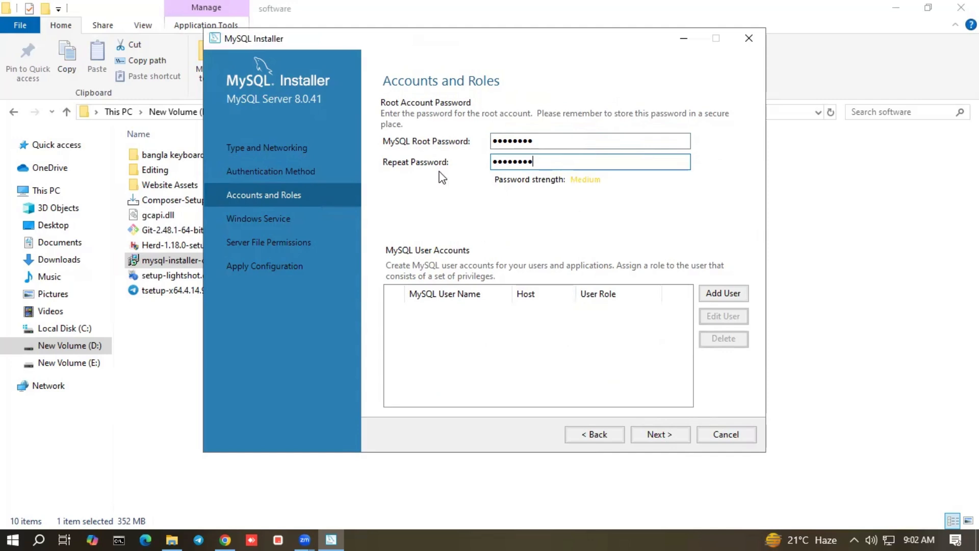
click(678, 437)
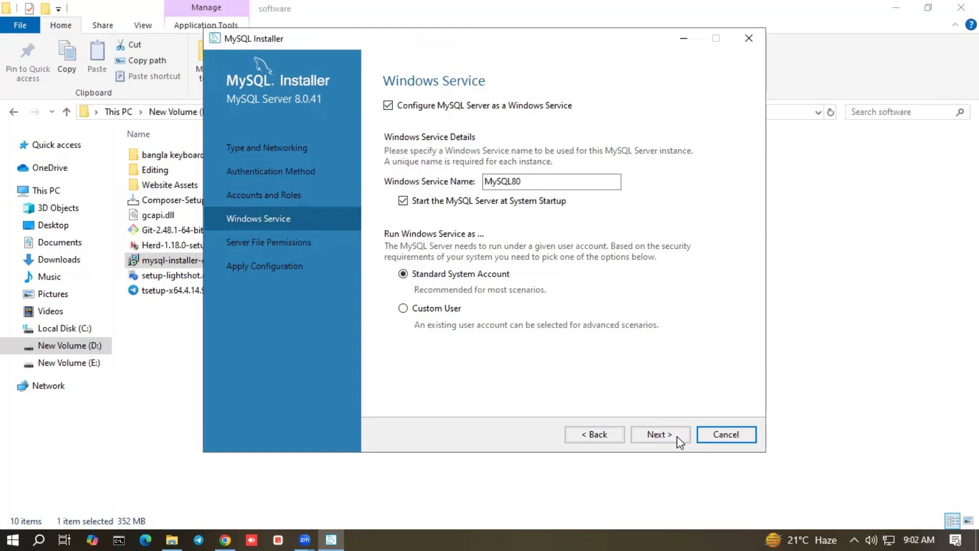
Keep the MySQL80 service and default file permissions, then execute the server configuration
click(678, 436)
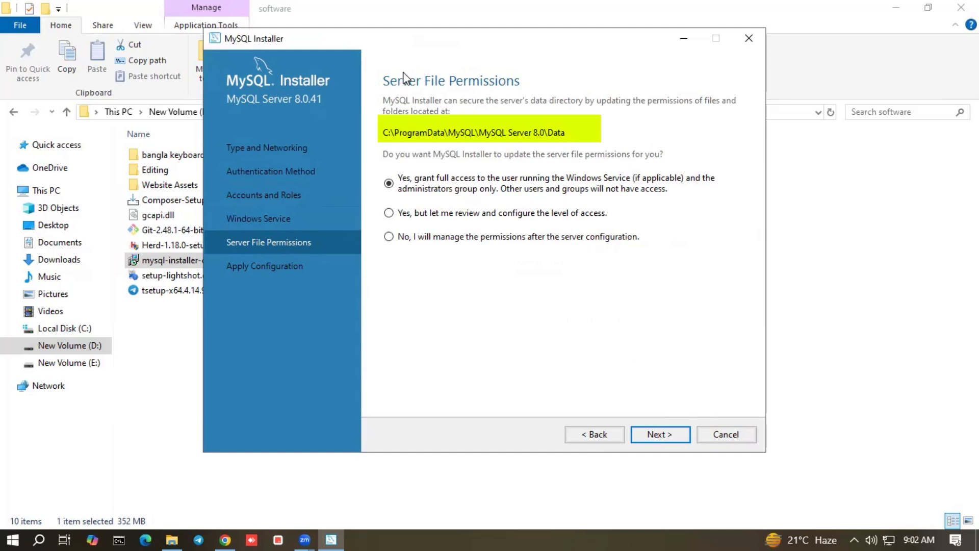
click(666, 438)
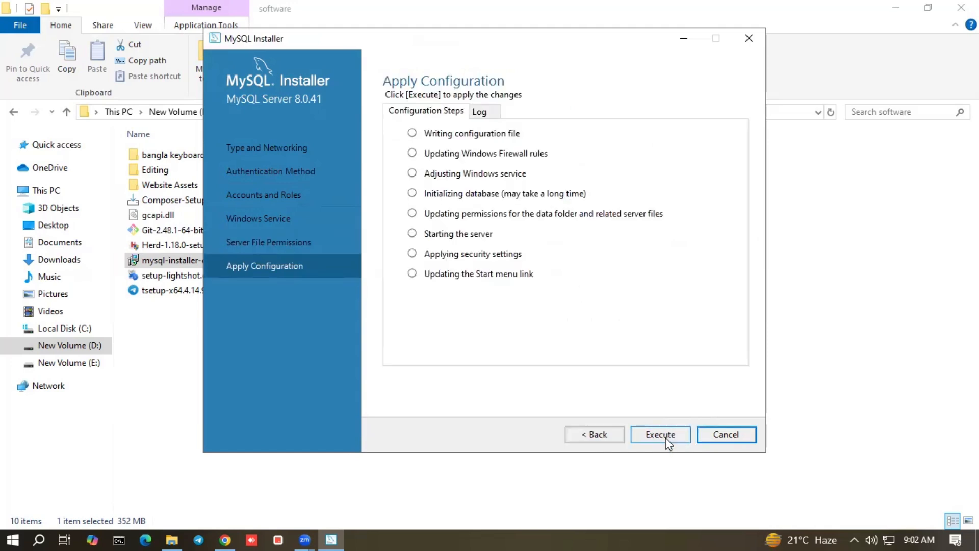
click(666, 438)
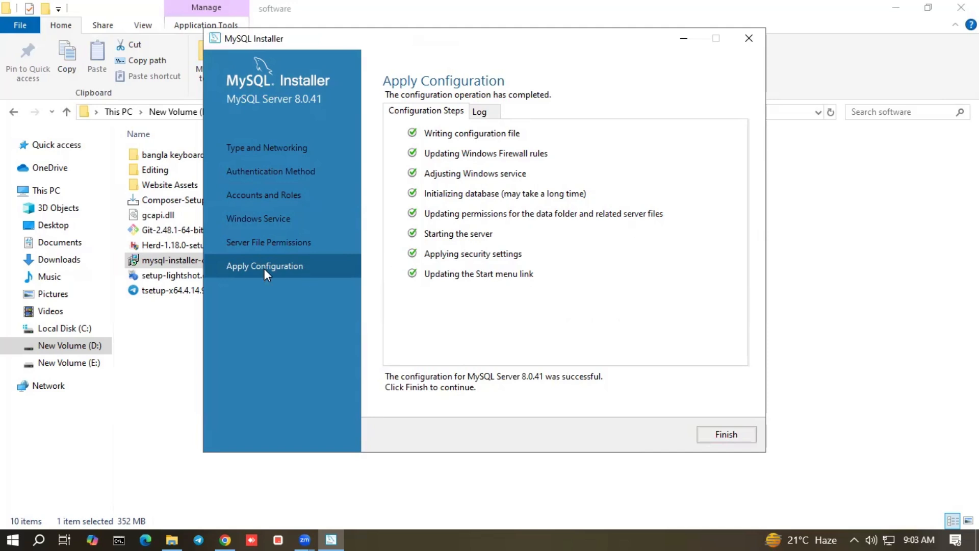
Finish the installation with MySQL Workbench and MySQL Shell set to start afterwards
click(723, 437)
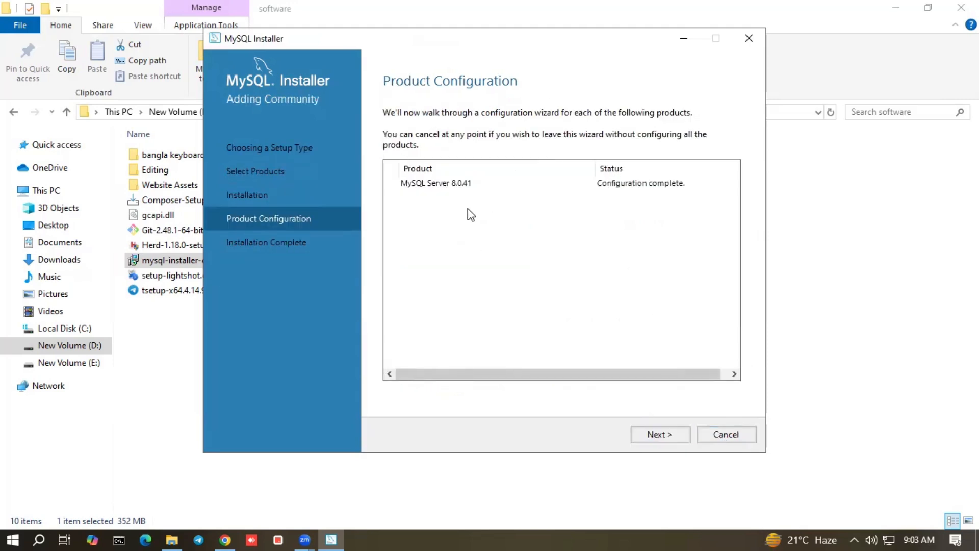
click(687, 438)
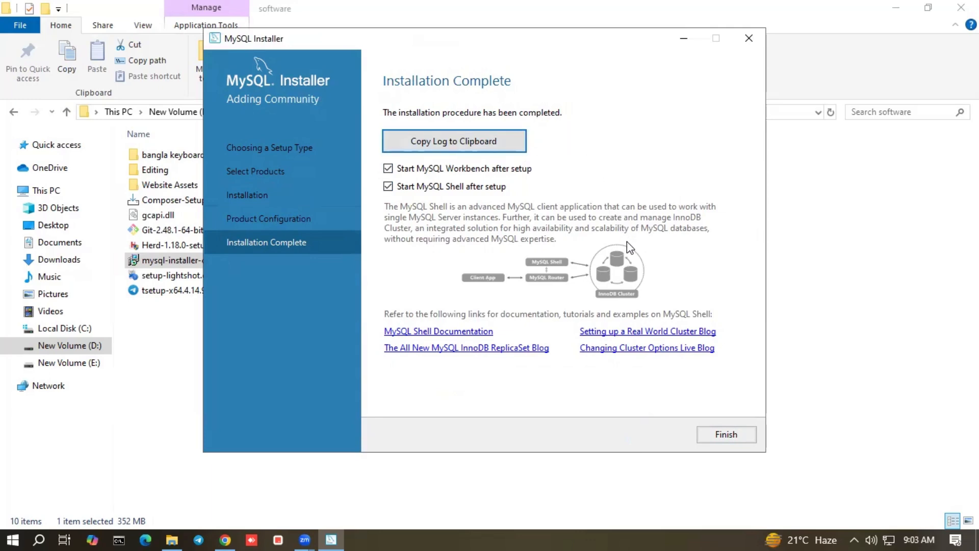
click(718, 432)
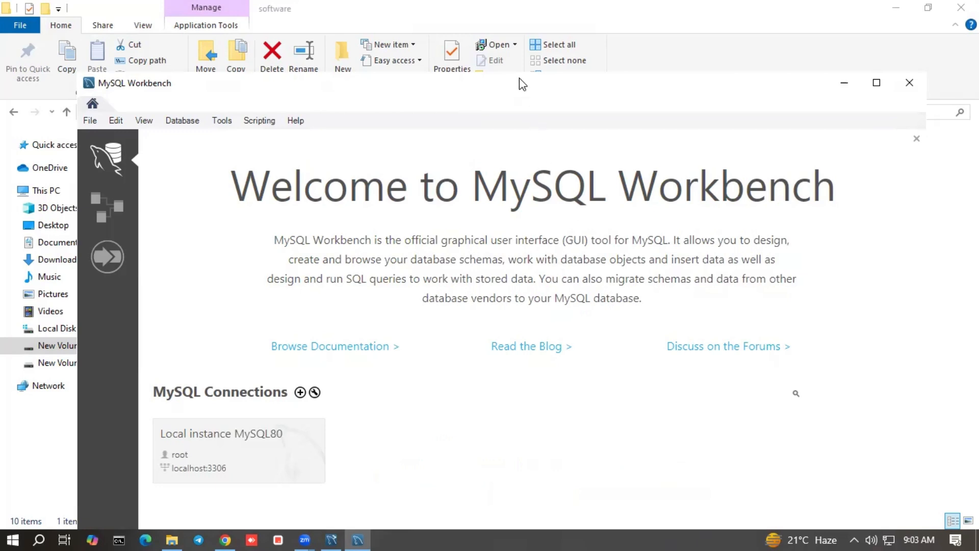
Close MySQL Workbench, minimize the MySQL Shell console and bring up Windows search
drag(521, 83, 506, 41)
click(900, 46)
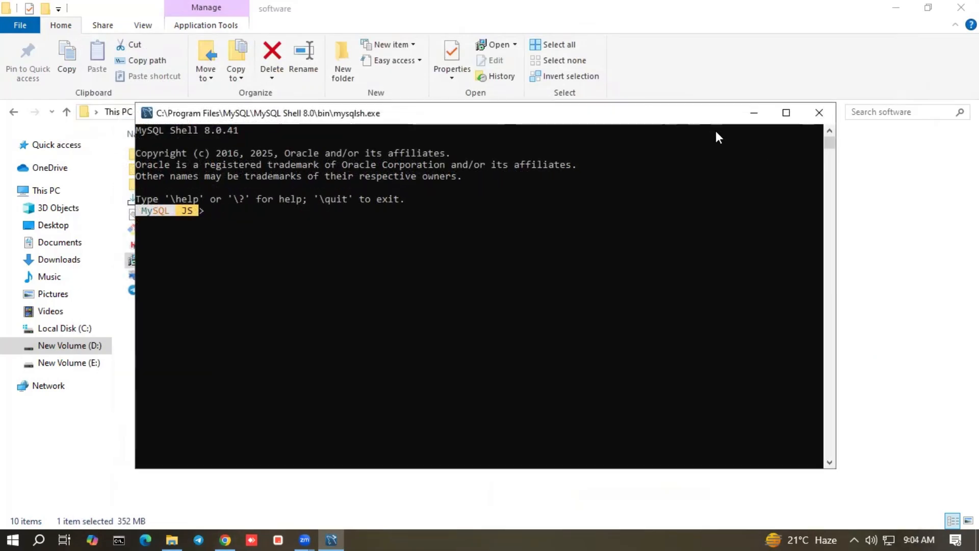
click(754, 112)
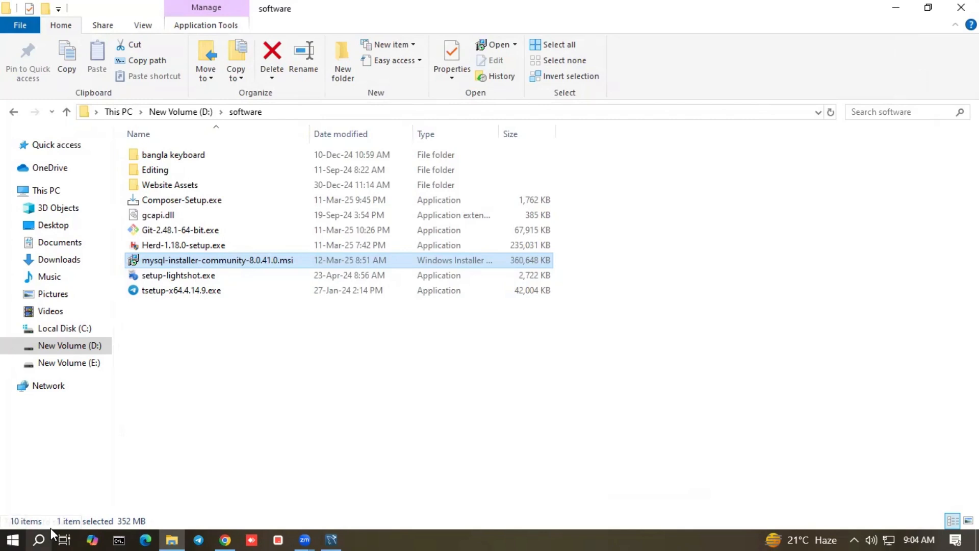
click(39, 540)
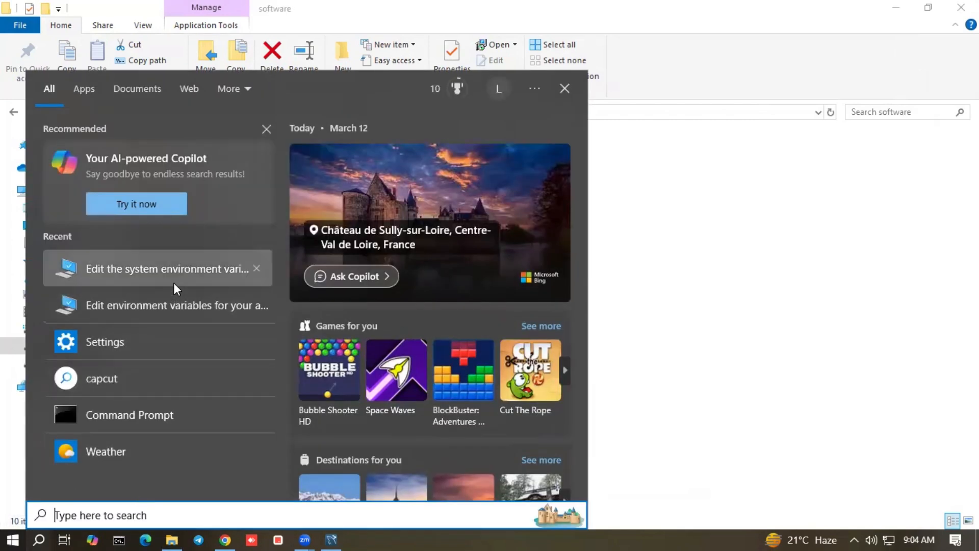
Open the system Path variable's edit list from Environment Variables, then go back to File Explorer
click(173, 272)
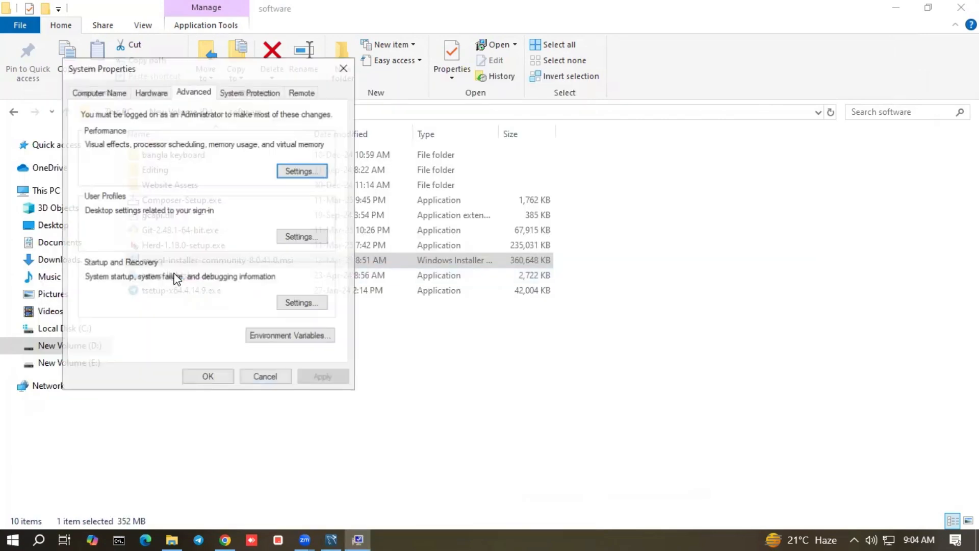
click(293, 342)
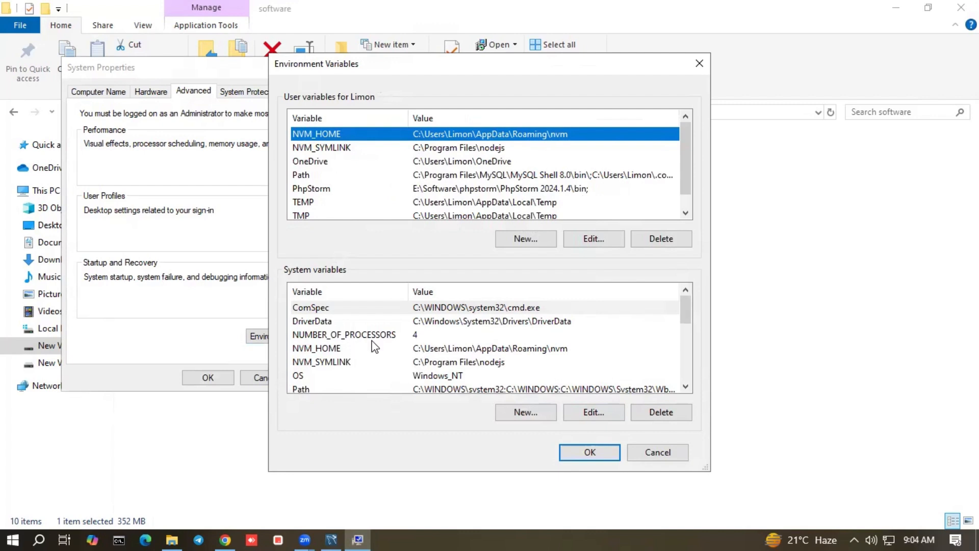
scroll(374, 347, down, 1)
click(411, 349)
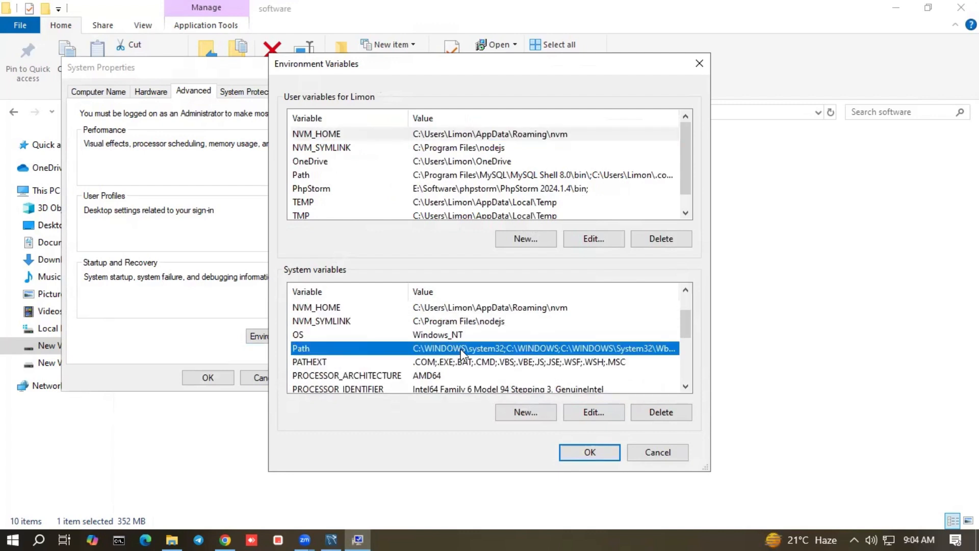
click(590, 416)
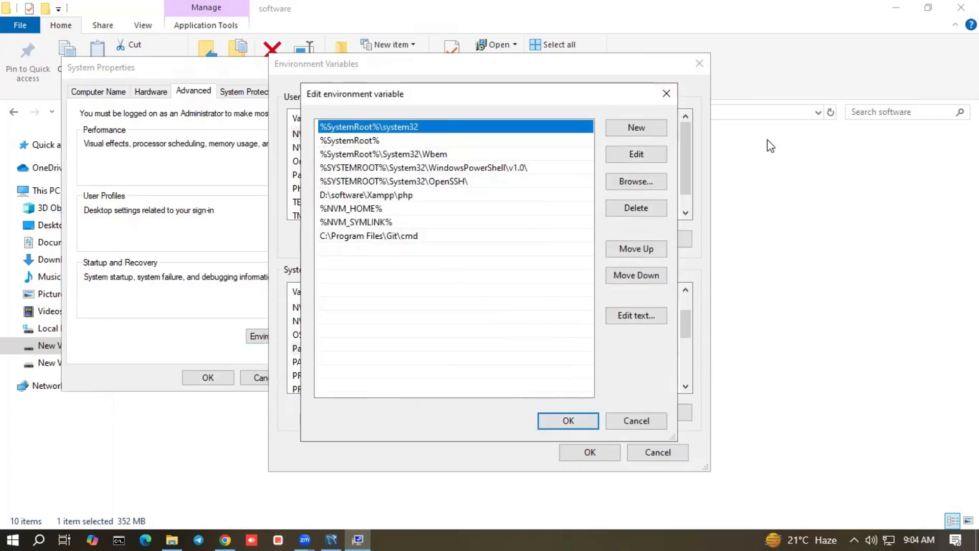
click(788, 232)
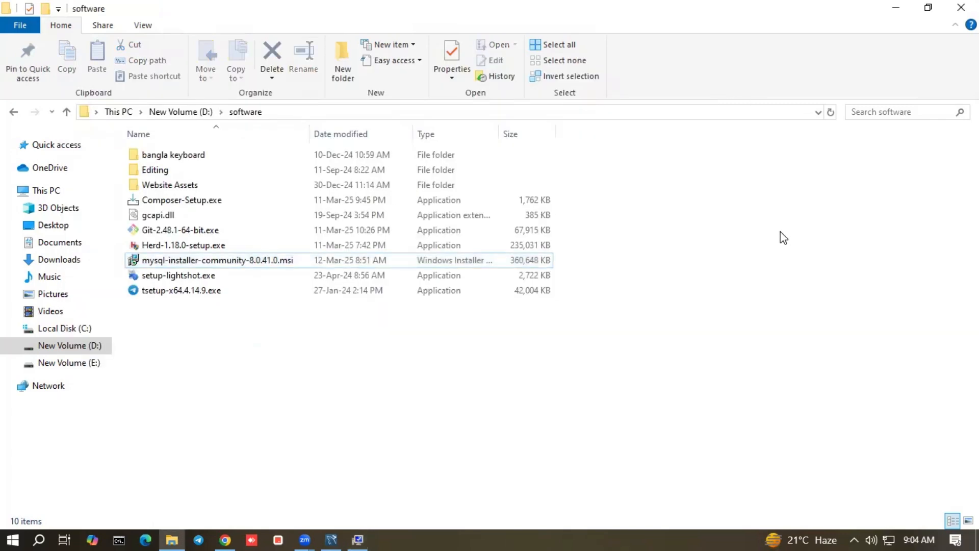
Browse to C:\Program Files\MySQL\MySQL Server 8.0\bin and select its full path in the address bar
click(74, 328)
double_click(201, 231)
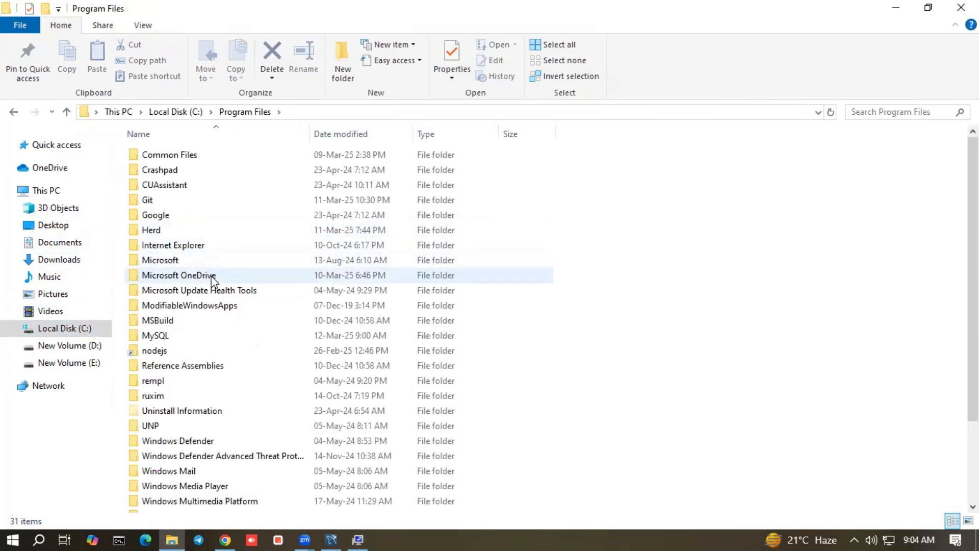
double_click(187, 338)
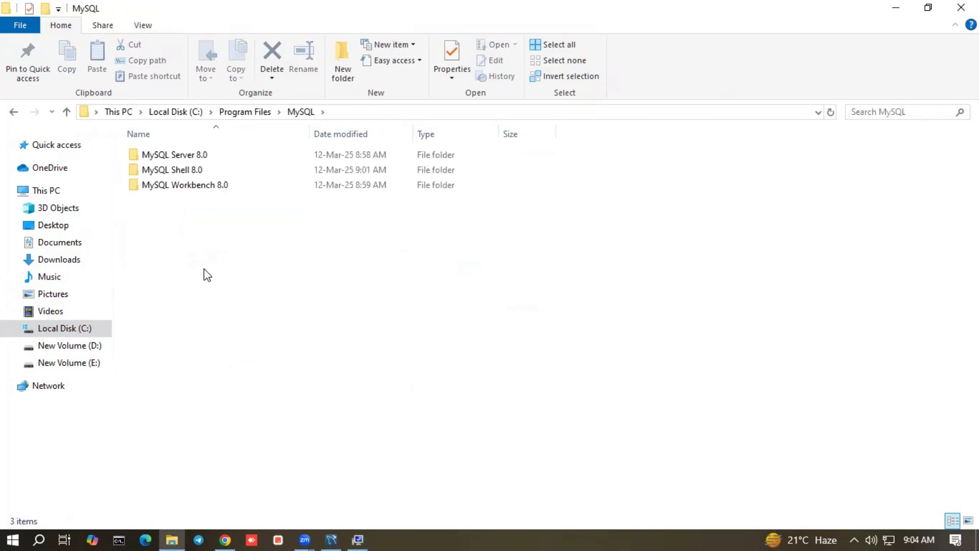
double_click(208, 156)
click(210, 157)
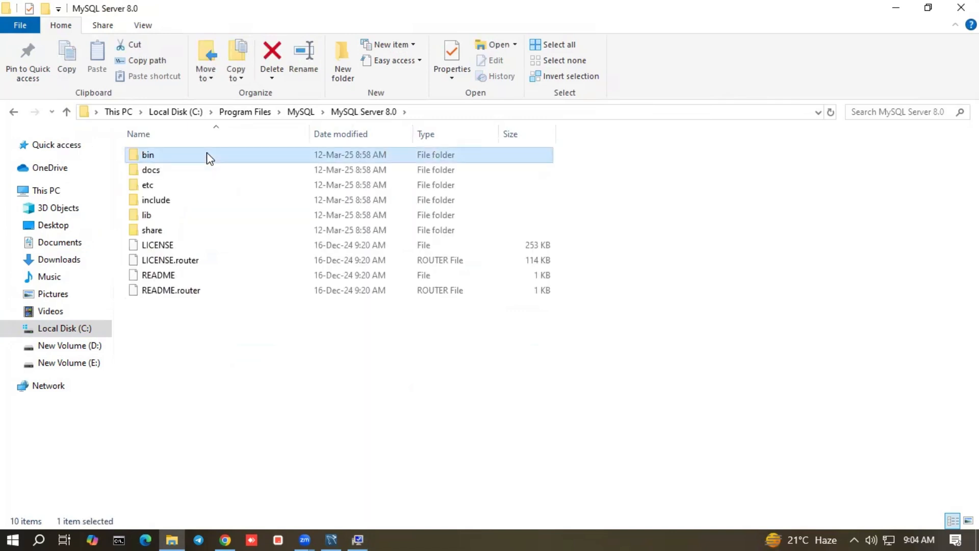
double_click(210, 156)
scroll(293, 352, down, 3)
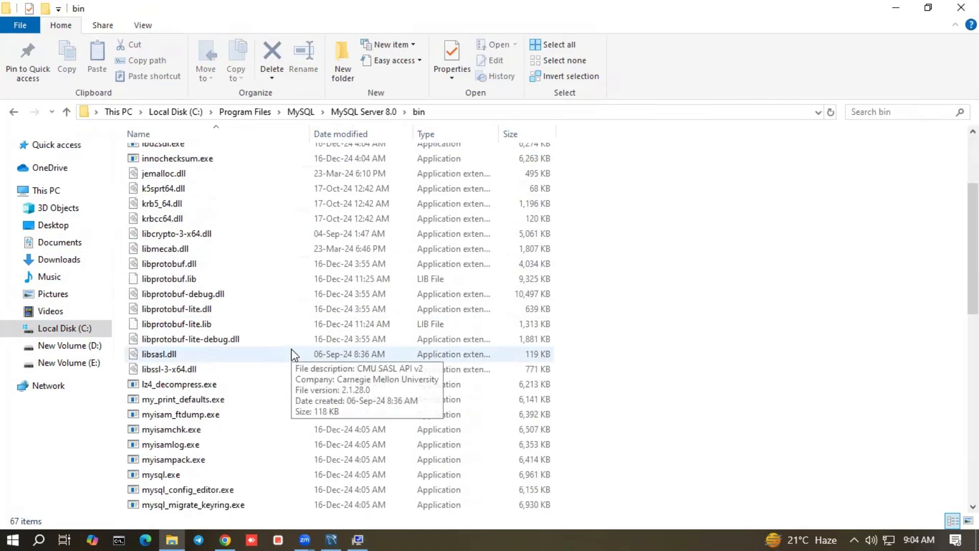
scroll(292, 349, down, 2)
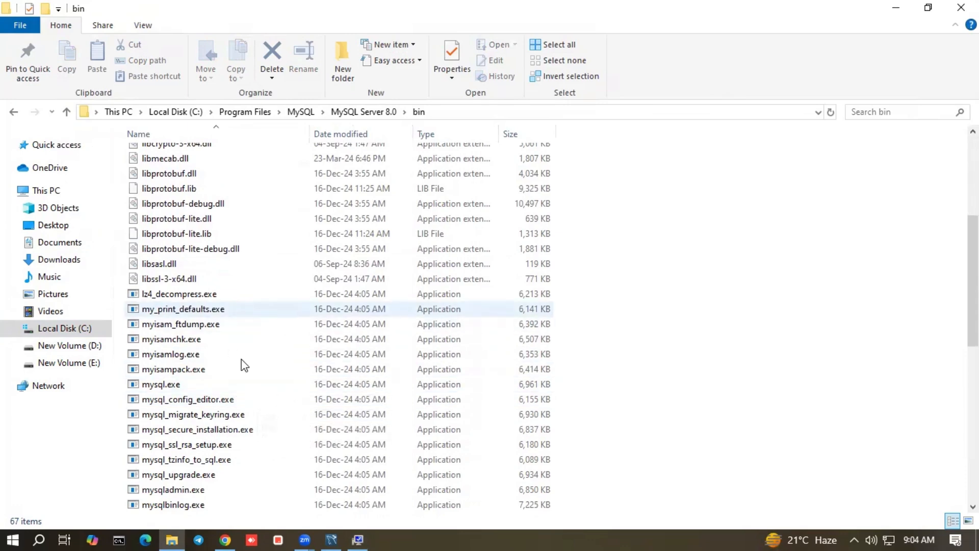
scroll(241, 308, down, 6)
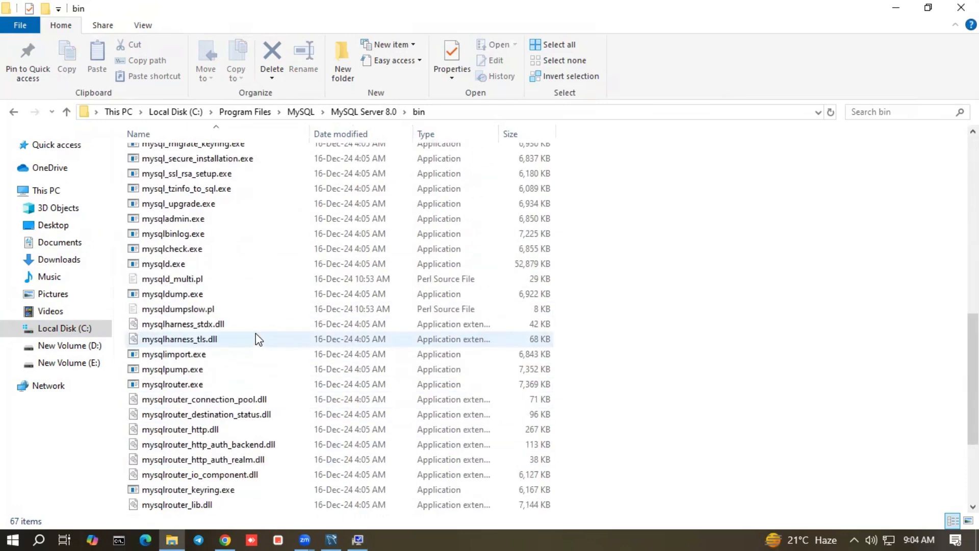
scroll(317, 288, up, 9)
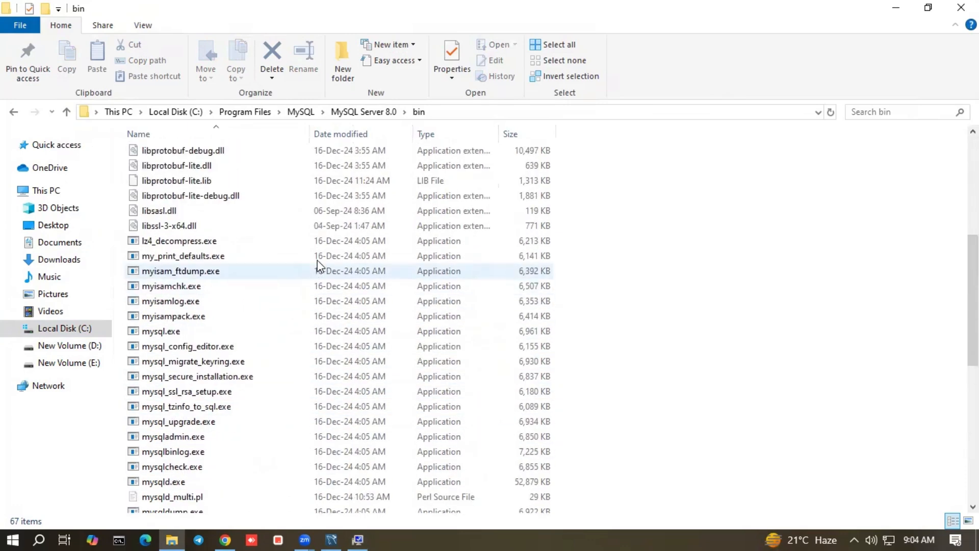
click(457, 112)
key(ctrl+c)
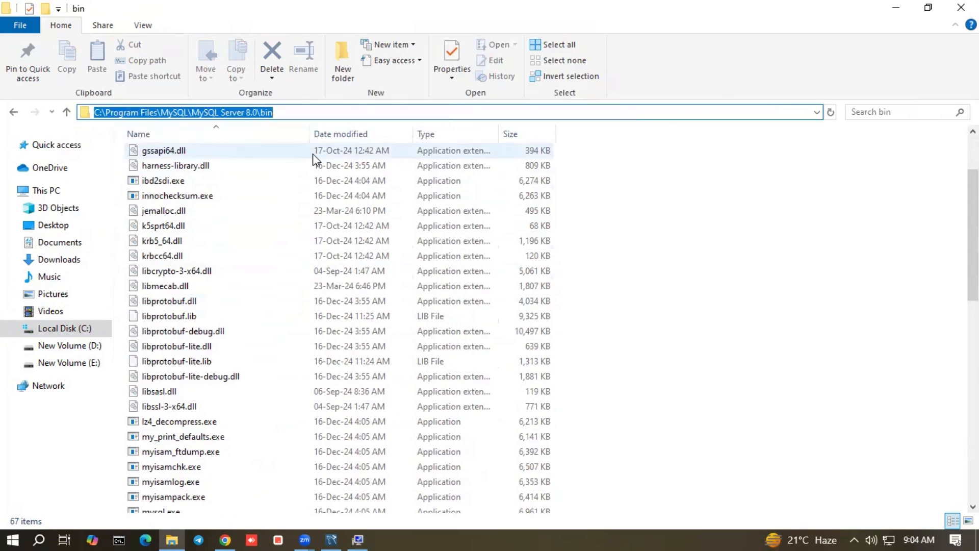
Add C:\Program Files\MySQL\MySQL Server 8.0\bin as a new entry in the system Path list
click(656, 242)
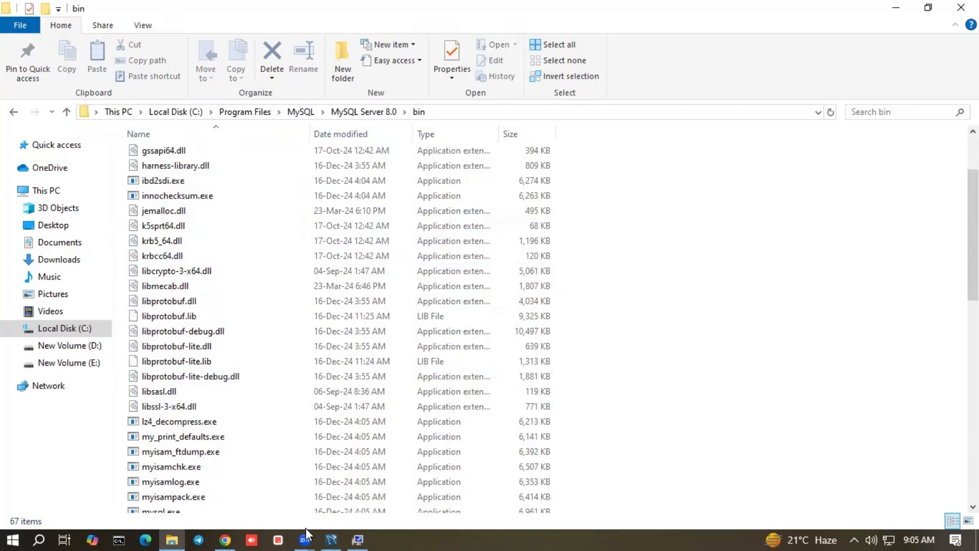
mouse_move(359, 532)
click(374, 484)
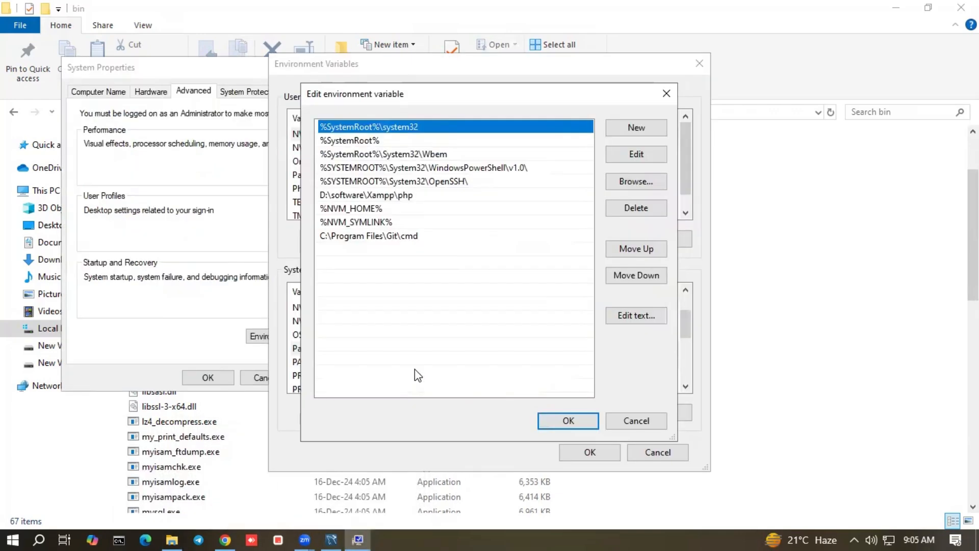
click(637, 129)
key(ctrl+v)
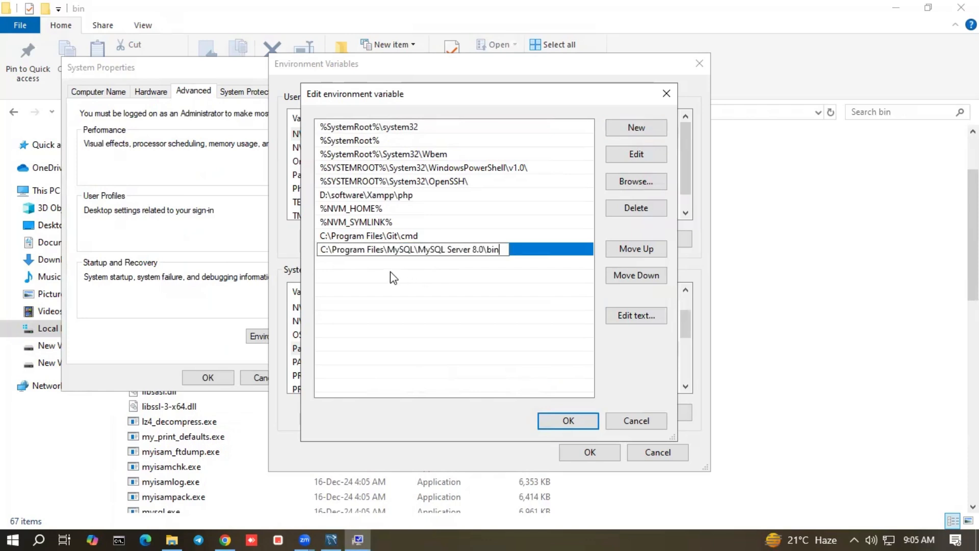
Confirm the Path change with OK in each dialog and close System Properties
click(566, 422)
click(587, 453)
click(209, 379)
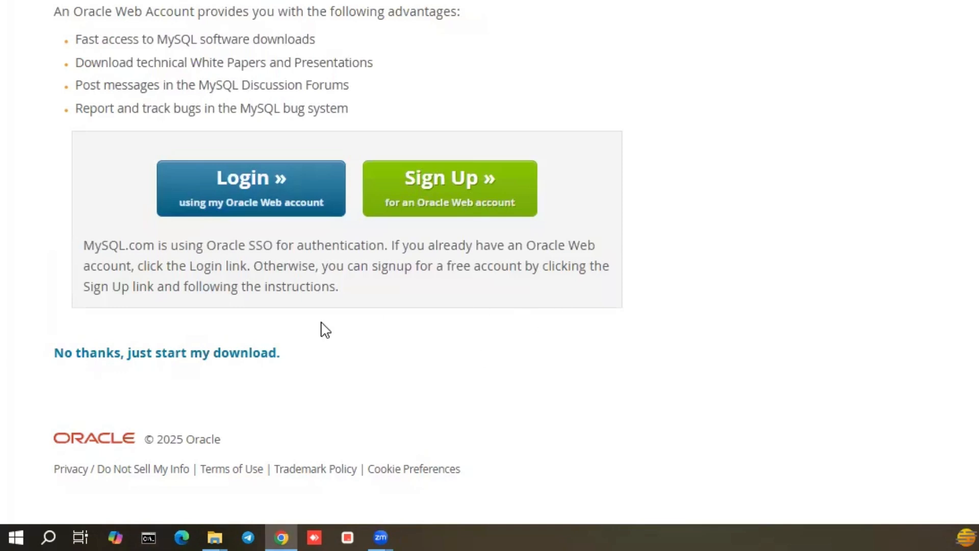
In a new Command Prompt, run mysql --version to confirm it reports Ver 8.0.41
click(57, 533)
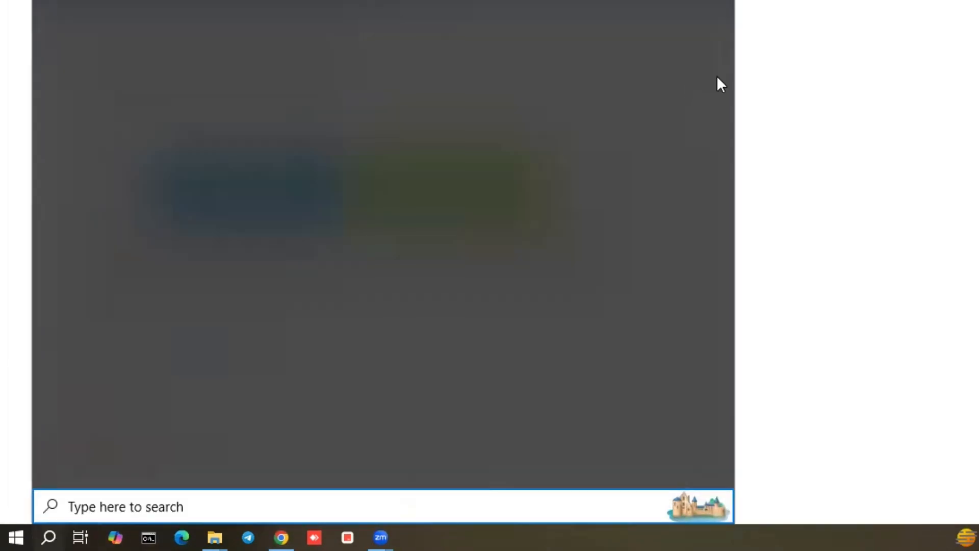
click(756, 103)
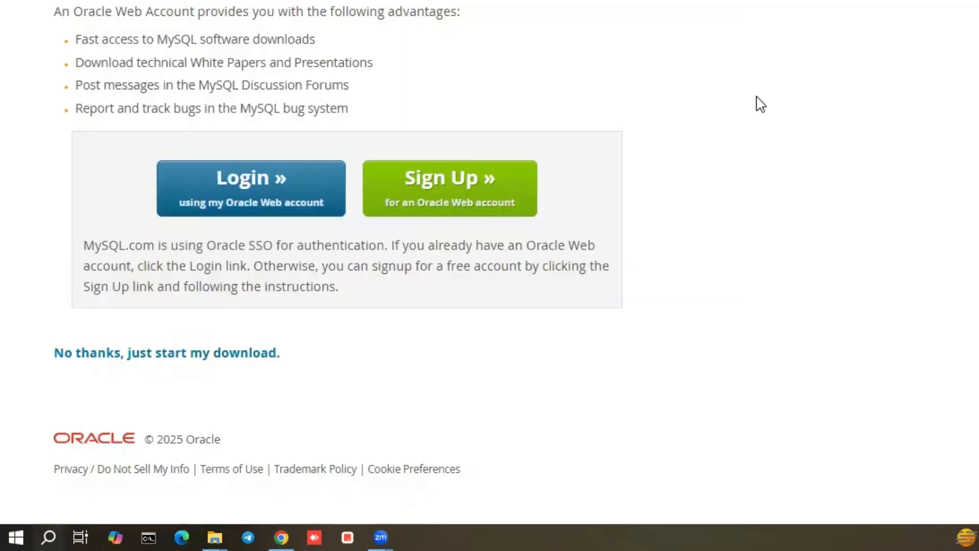
click(158, 523)
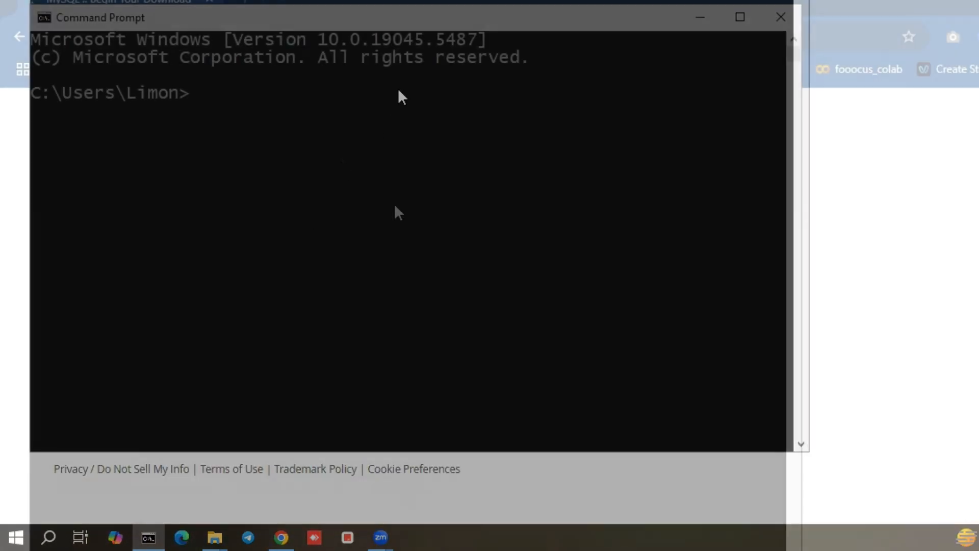
text(m)
text(y)
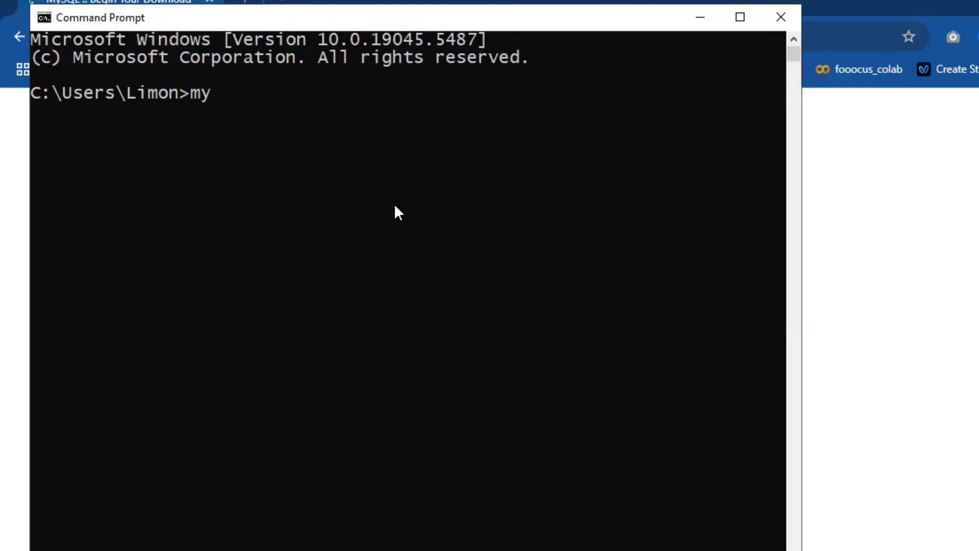
text(sql --version)
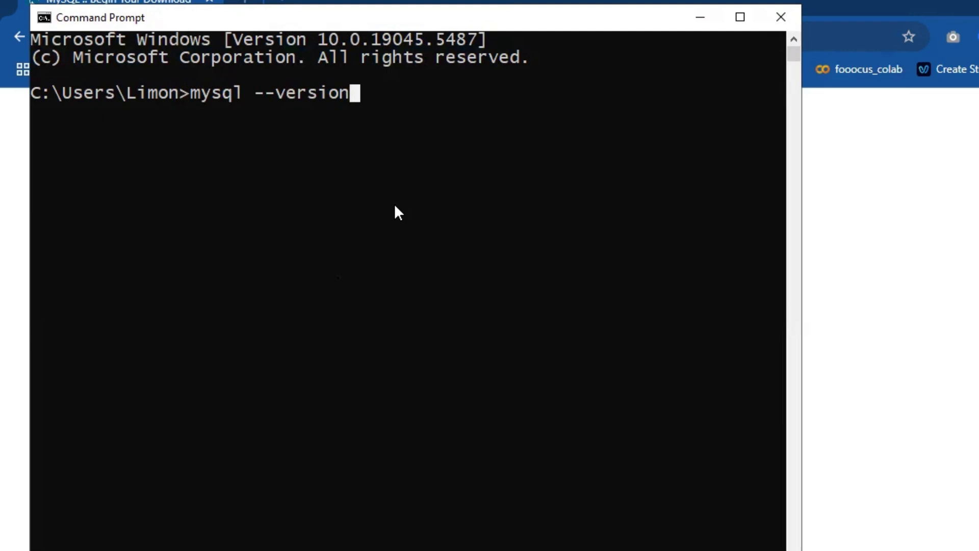
key(Return)
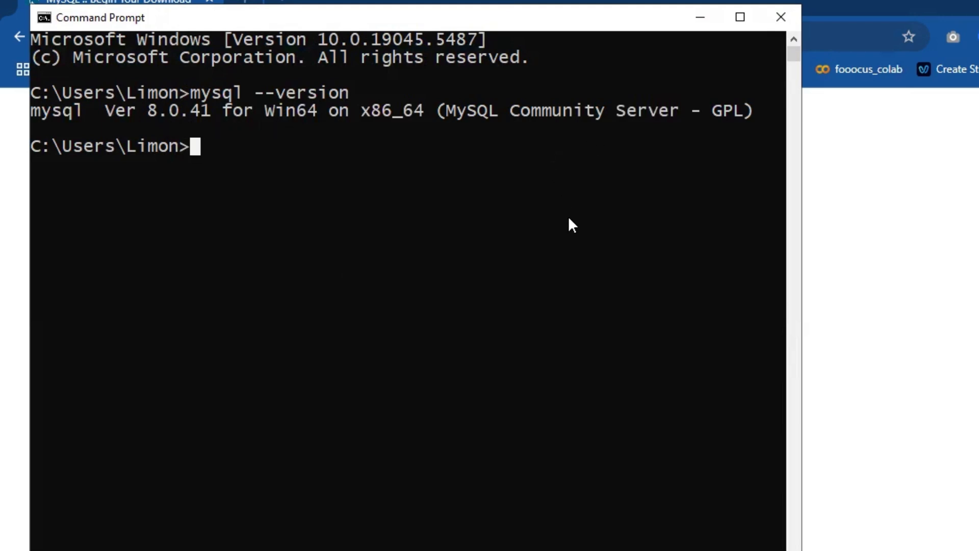
Log in with mysql -u root -p using the root password, then start typing show databases
text(my)
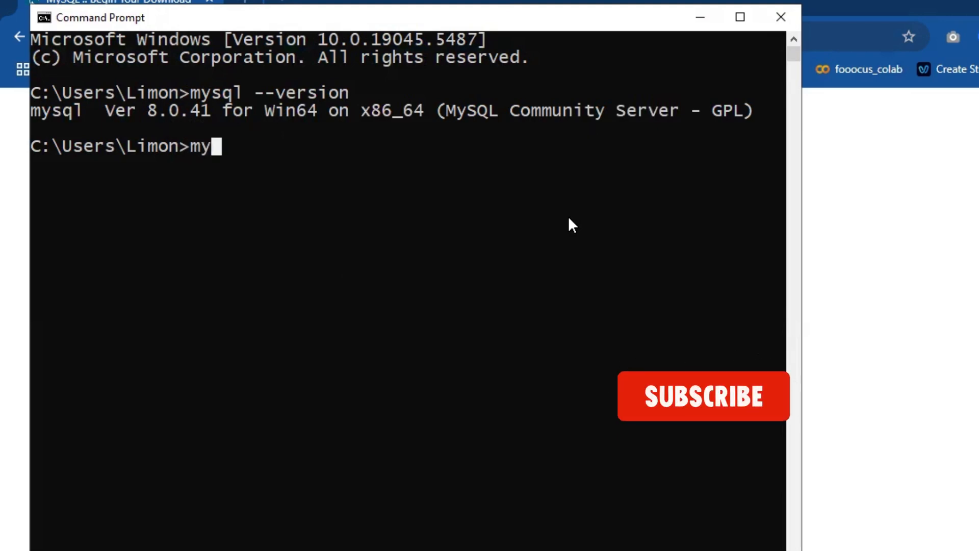
text(sql -u)
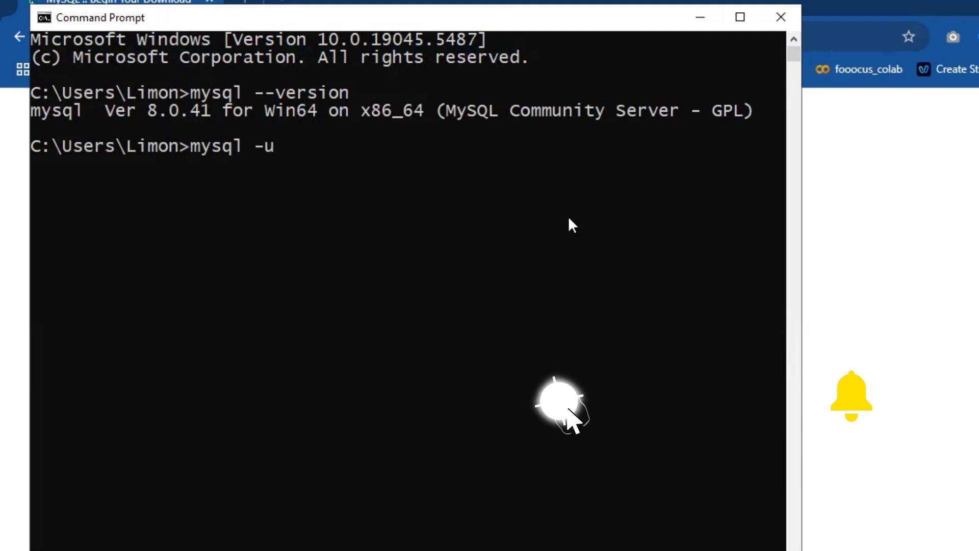
text( root)
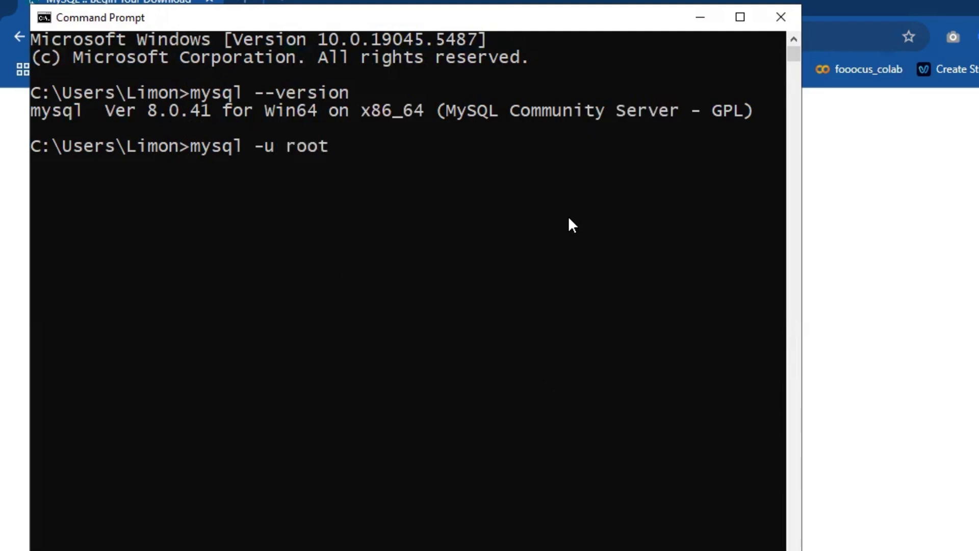
text( -p)
key(Return)
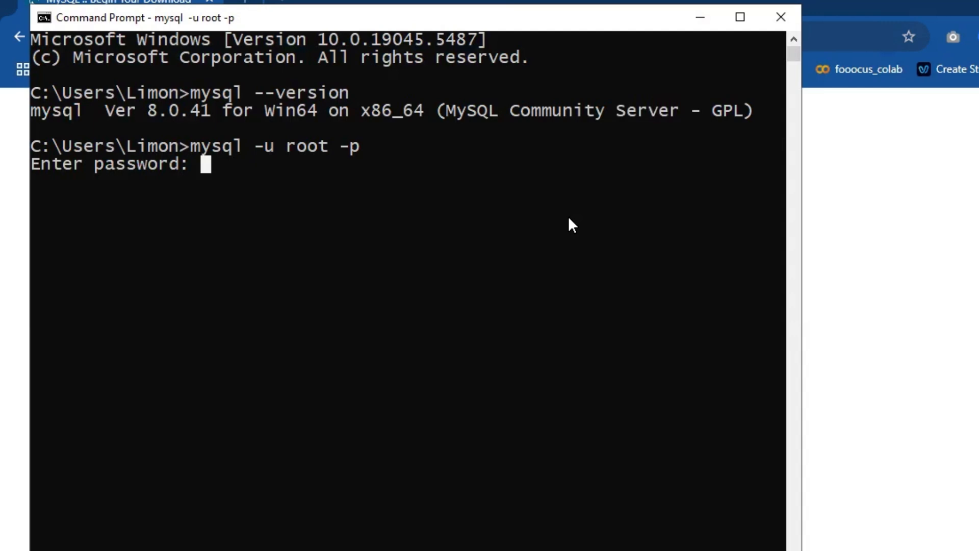
text(**)
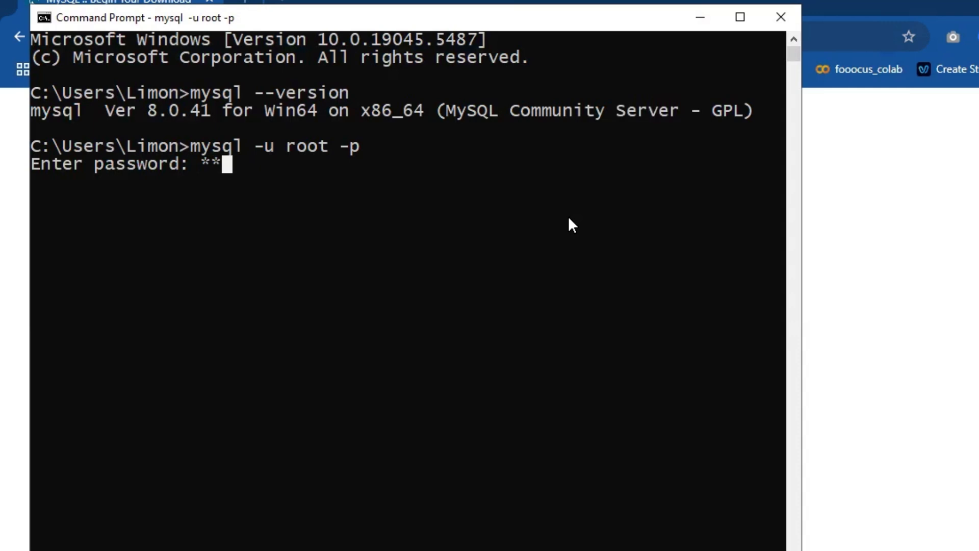
text(******)
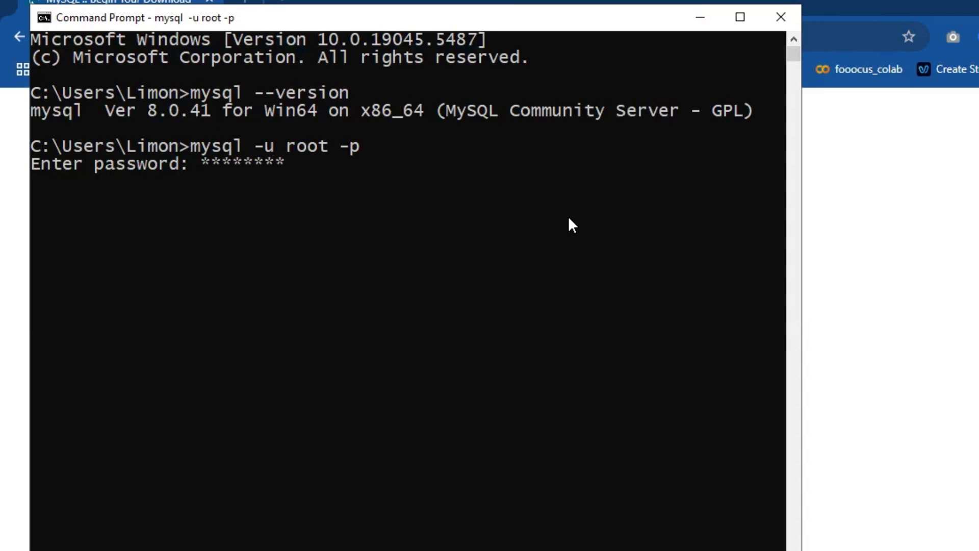
key(Return)
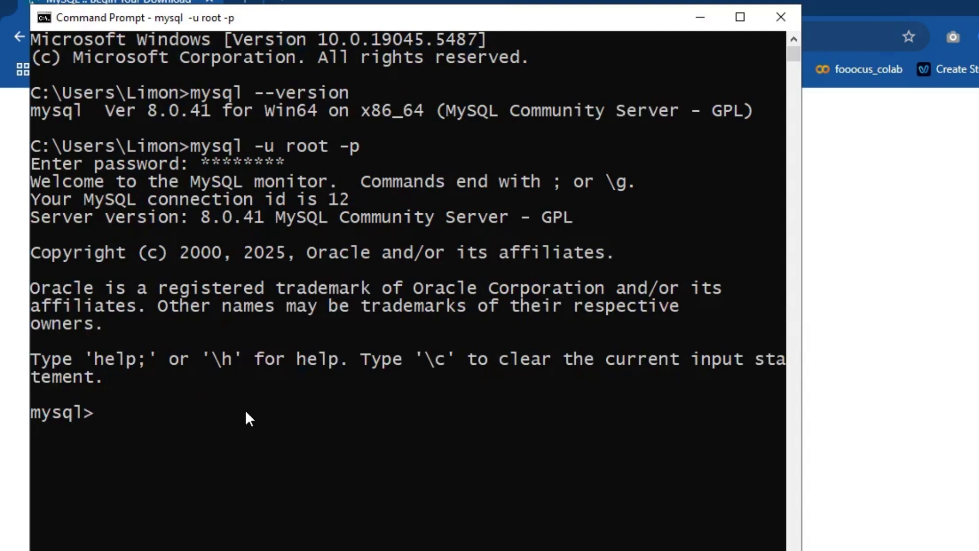
text(show databases;)
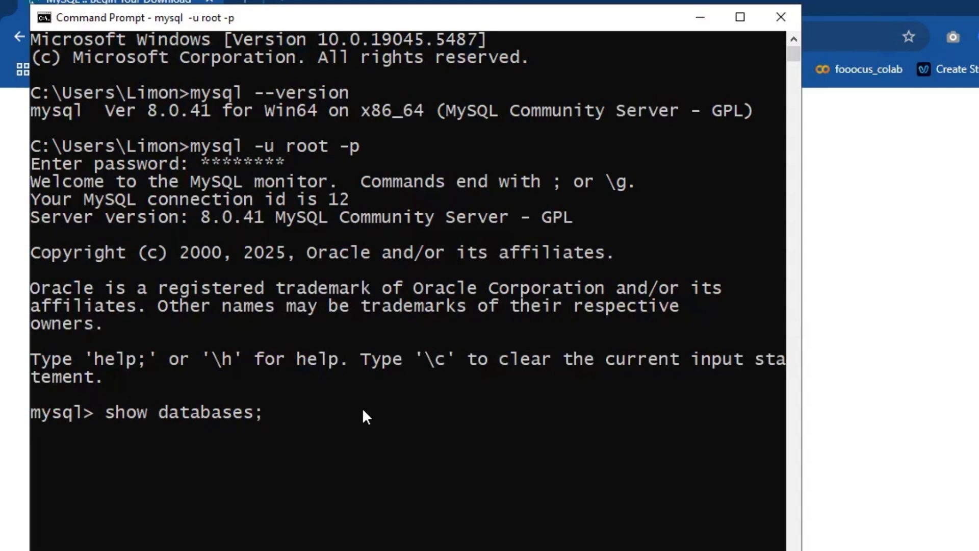
Run show databases; to list information_schema, mysql, performance_schema and sys
key(Return)
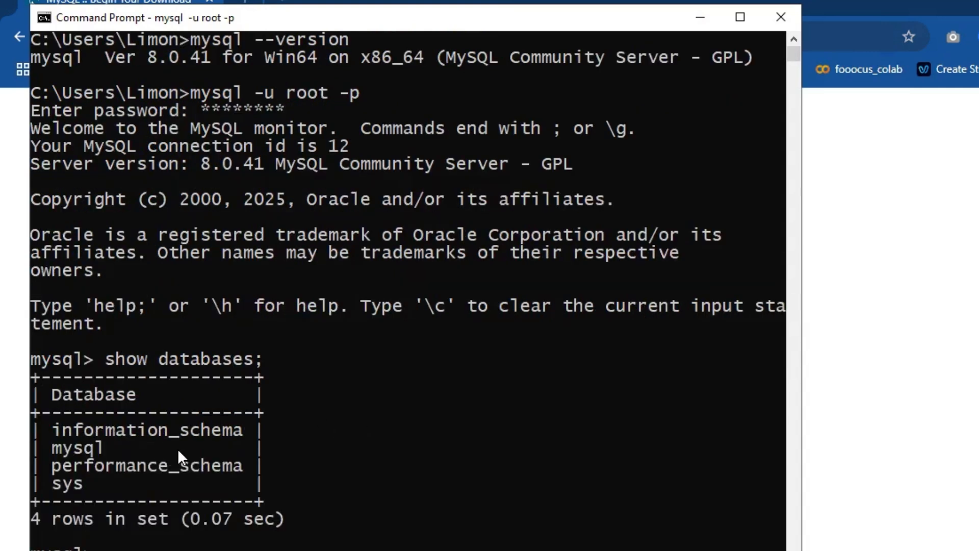
scroll(352, 444, down, 4)
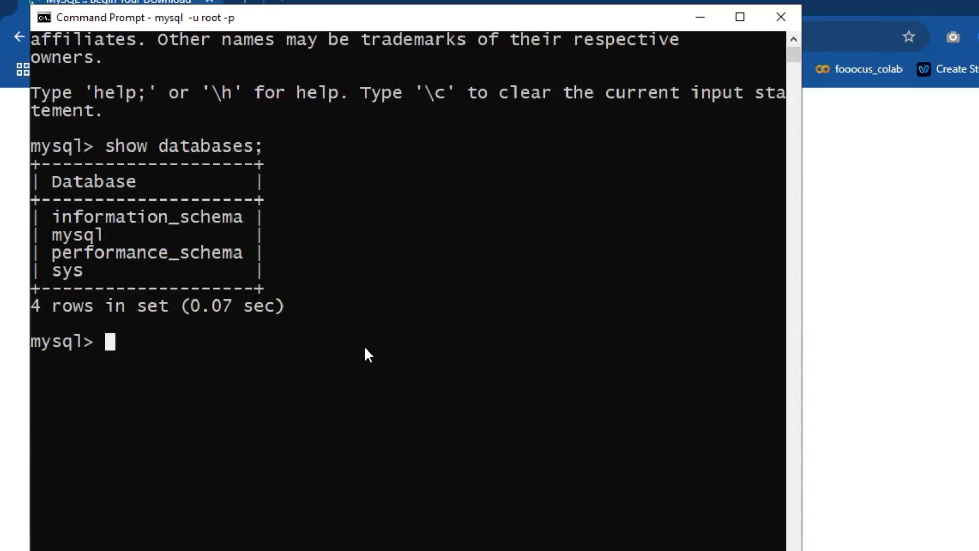
Run create database limondb, then show databases; to see limondb among five databases
text(create)
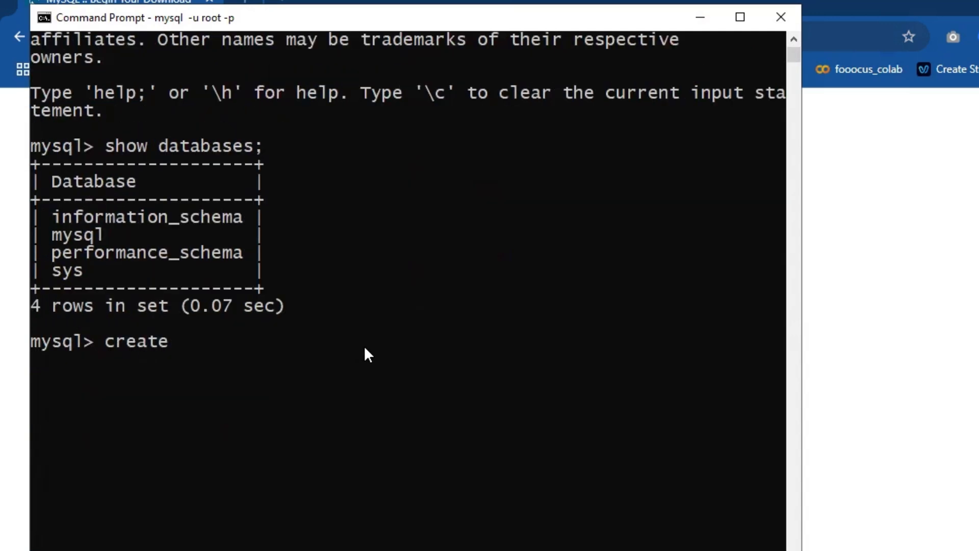
text( database limondb;)
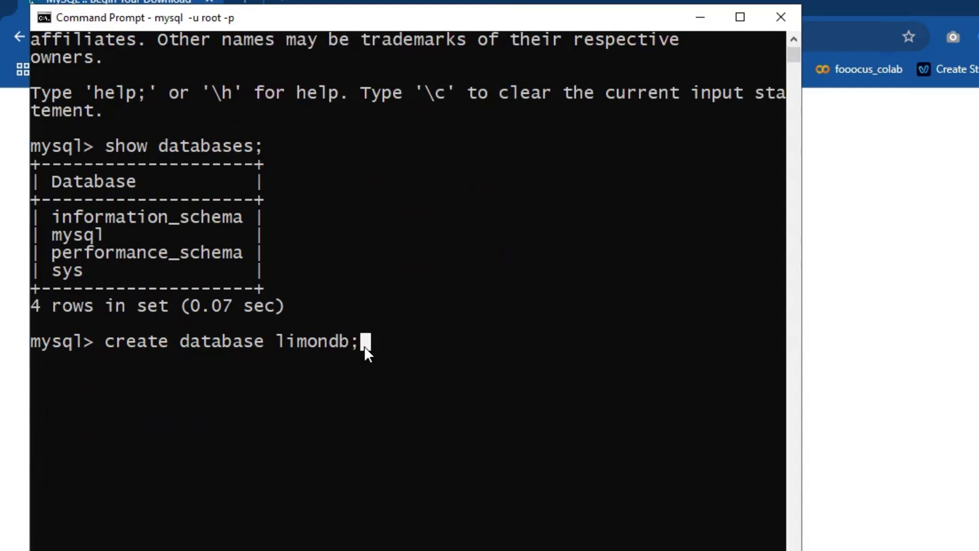
key(Return)
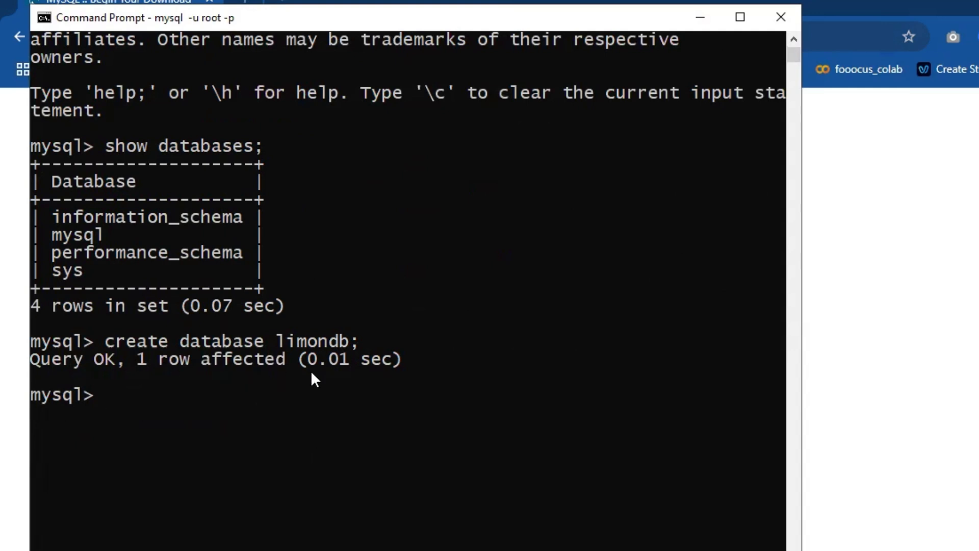
text(show databases;)
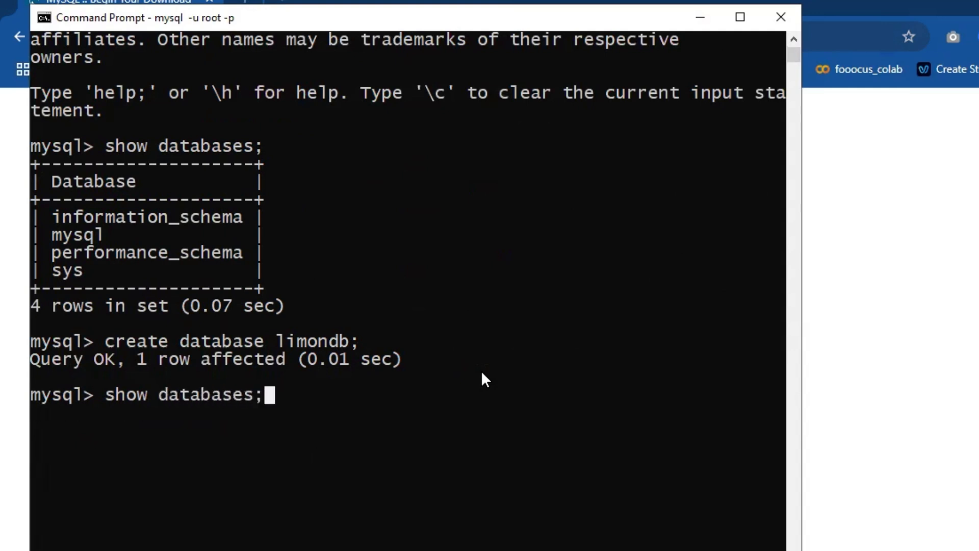
key(Return)
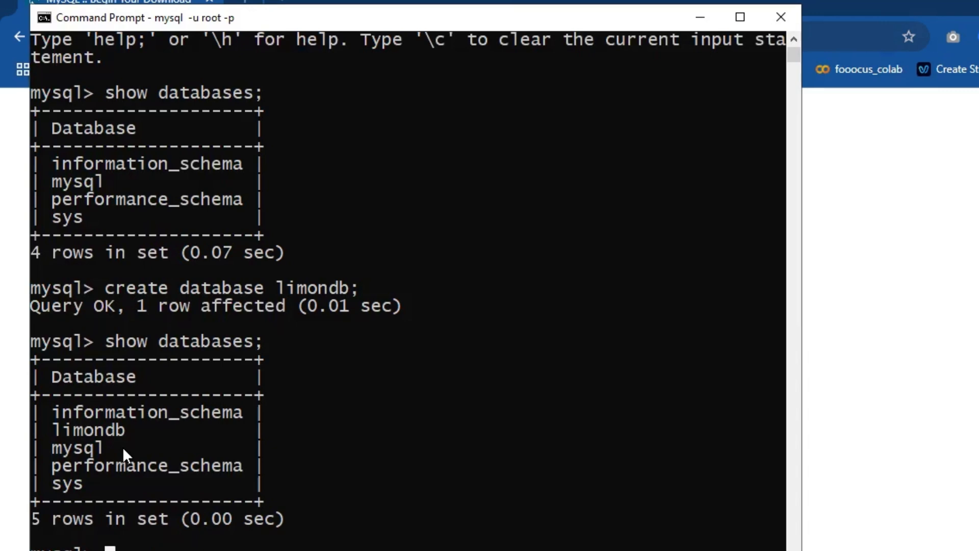
scroll(525, 389, up, 5)
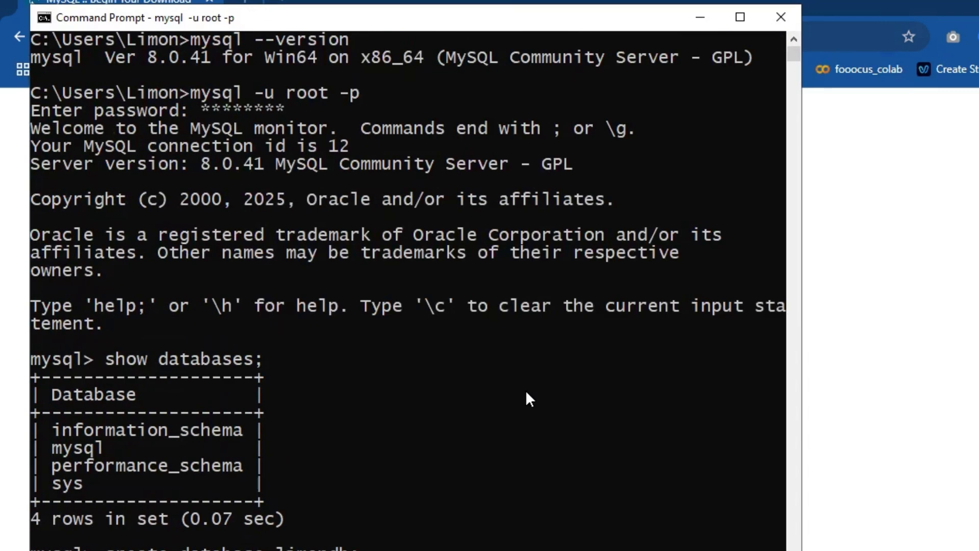
scroll(529, 398, up, 1)
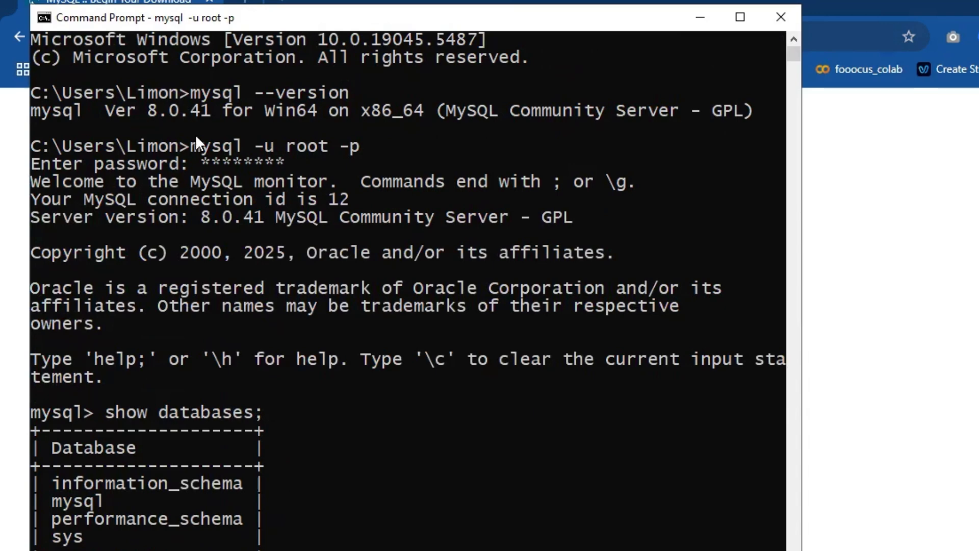
scroll(438, 261, down, 4)
scroll(439, 269, up, 1)
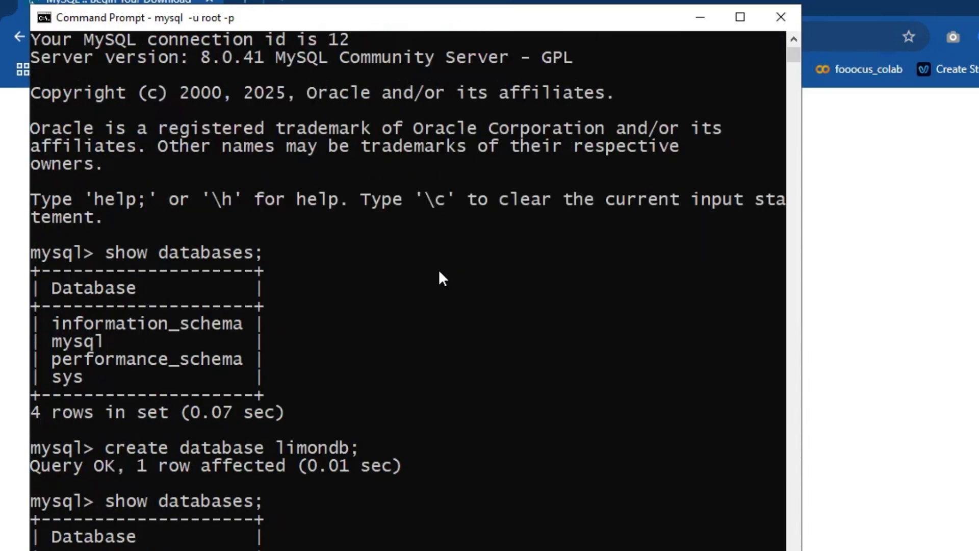